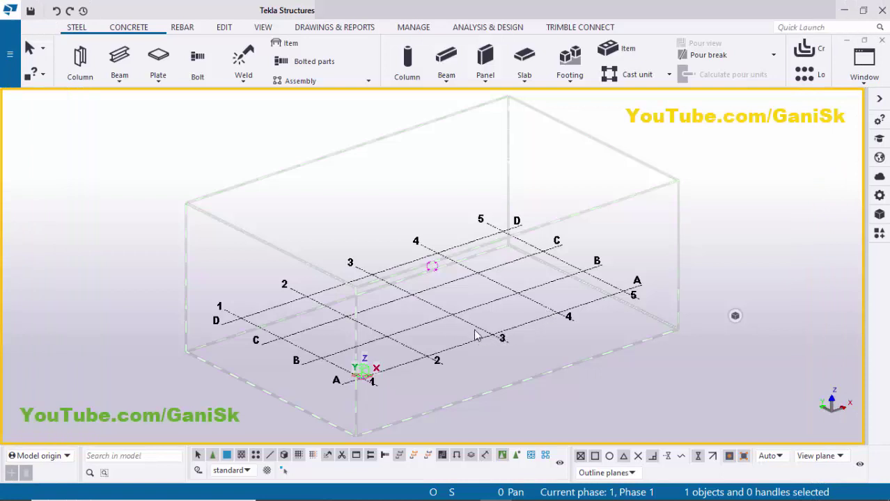
# Place four steel columns at grid intersections A-2, B-2, B-3 and A-3.
pyautogui.keyDown('ctrl'); pyautogui.moveTo(476, 336); pyautogui.dragTo(314, 306, button='middle'); pyautogui.keyUp('ctrl')
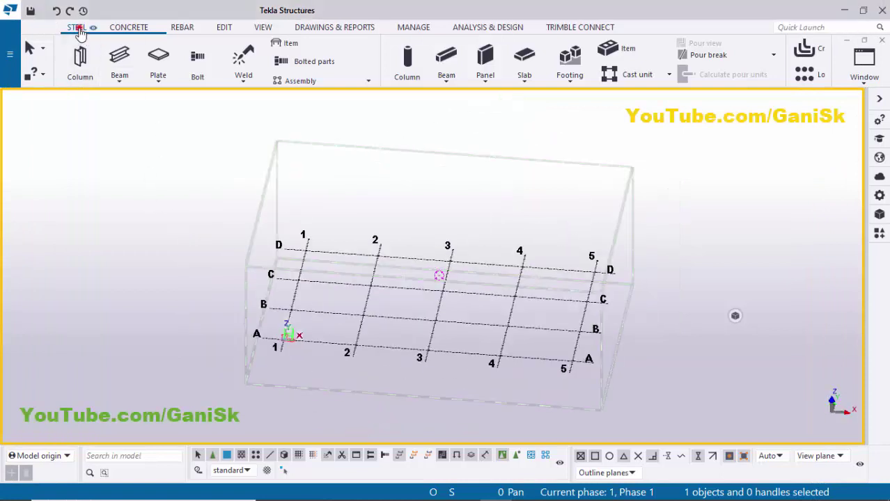
pyautogui.click(80, 59)
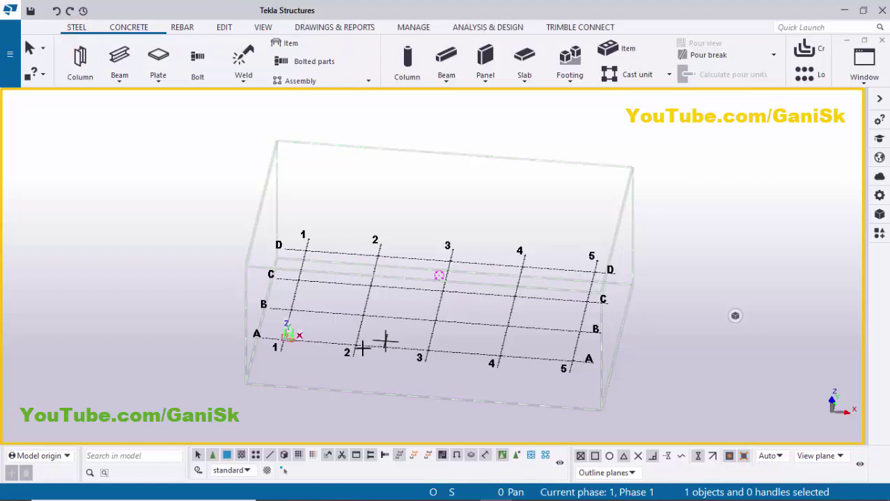
pyautogui.scroll(5, 385, 341)
pyautogui.click(325, 343)
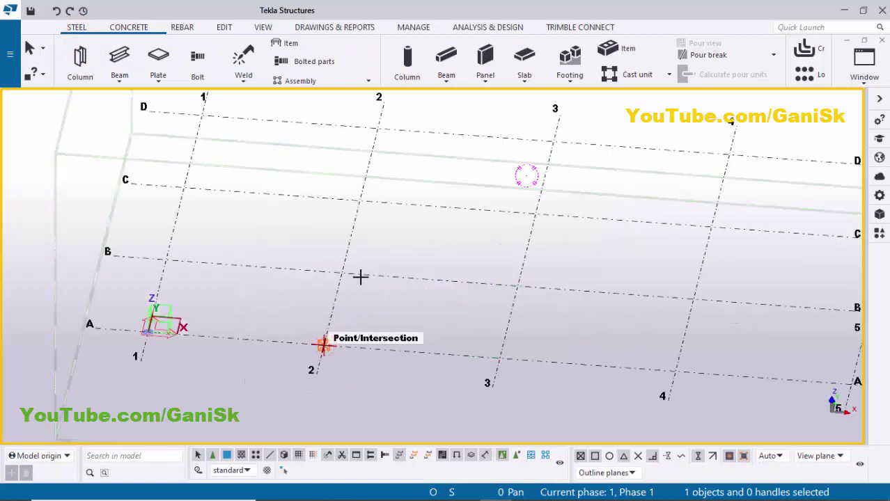
pyautogui.click(348, 275)
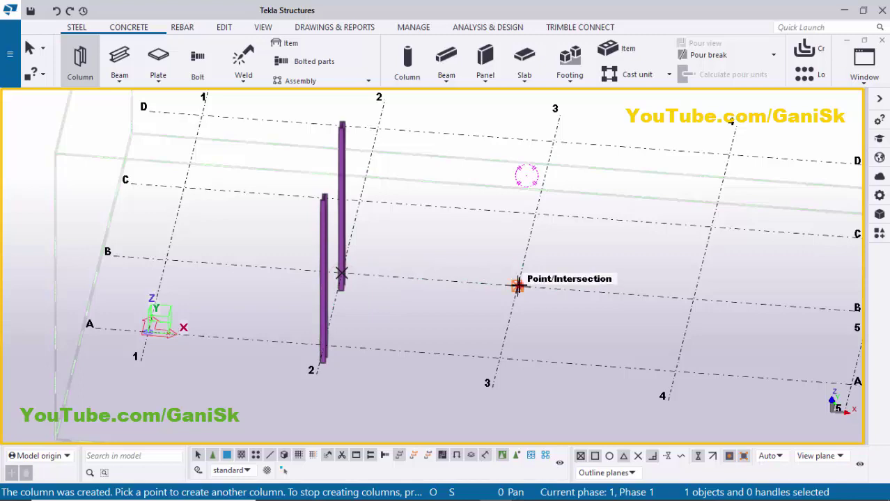
pyautogui.click(527, 331)
pyautogui.click(500, 358)
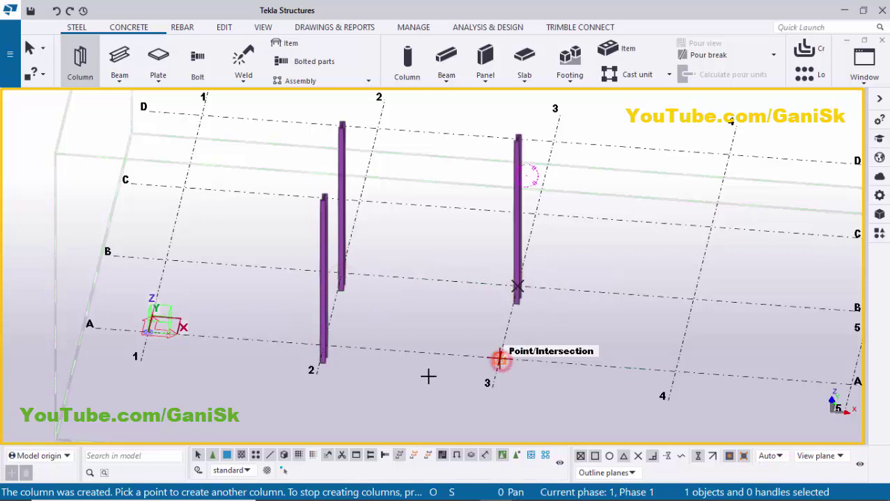
# Create steel beams between the column tops along grid lines 2 and 3, each running from grid A to grid B.
pyautogui.keyDown('ctrl'); pyautogui.moveTo(468, 355); pyautogui.dragTo(390, 345, button='middle'); pyautogui.keyUp('ctrl')
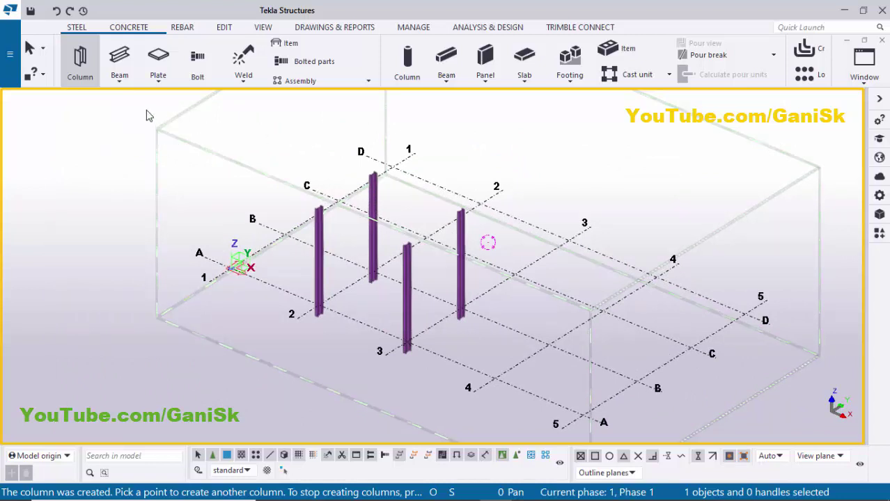
pyautogui.click(119, 58)
pyautogui.scroll(2, 304, 187)
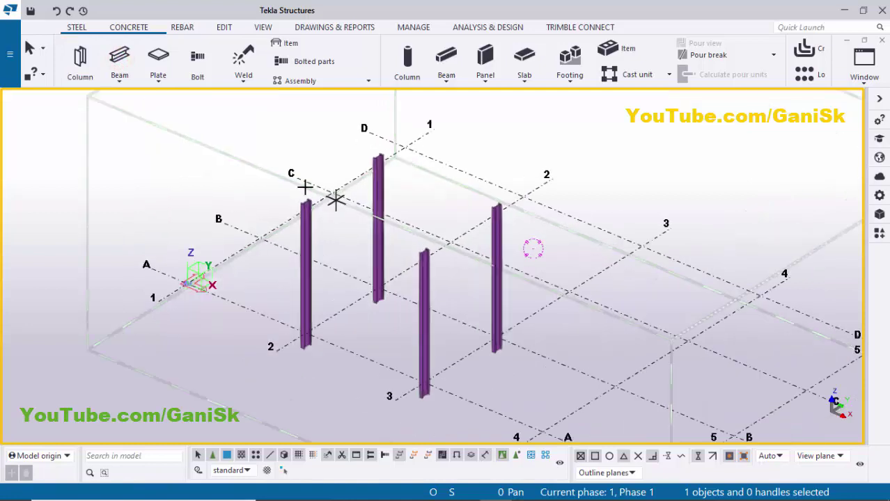
pyautogui.scroll(2, 304, 187)
pyautogui.click(295, 203)
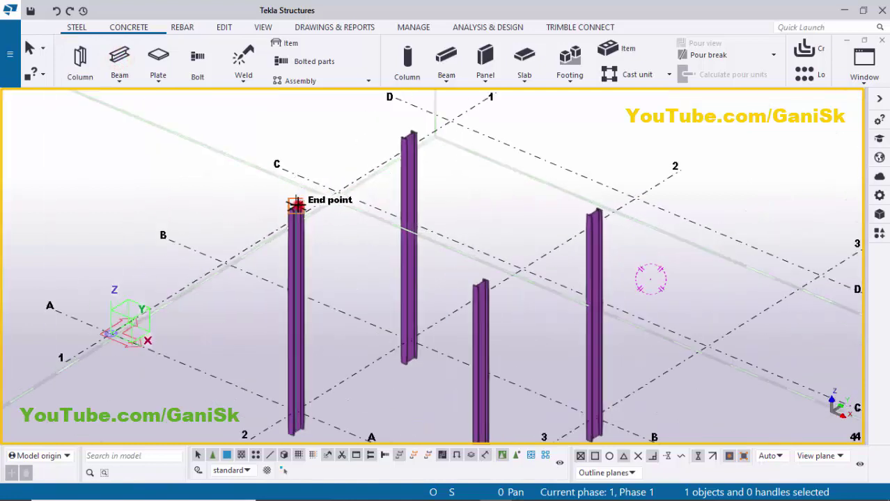
pyautogui.click(408, 133)
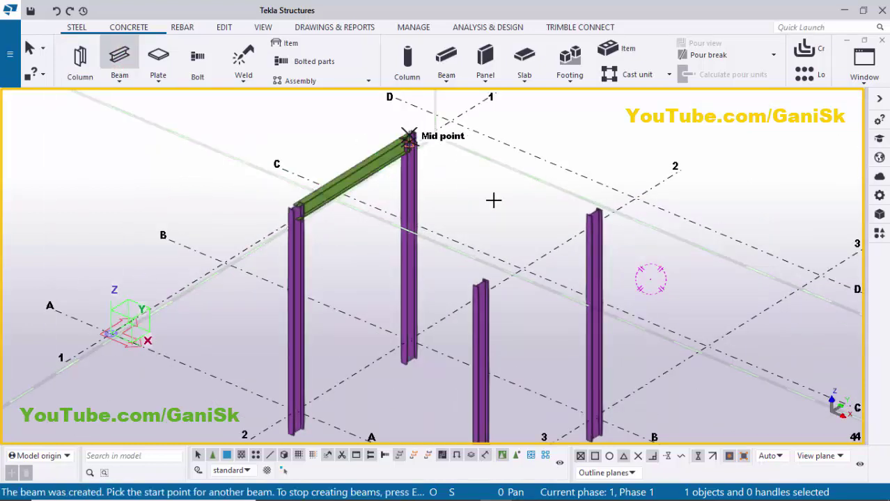
pyautogui.click(542, 250)
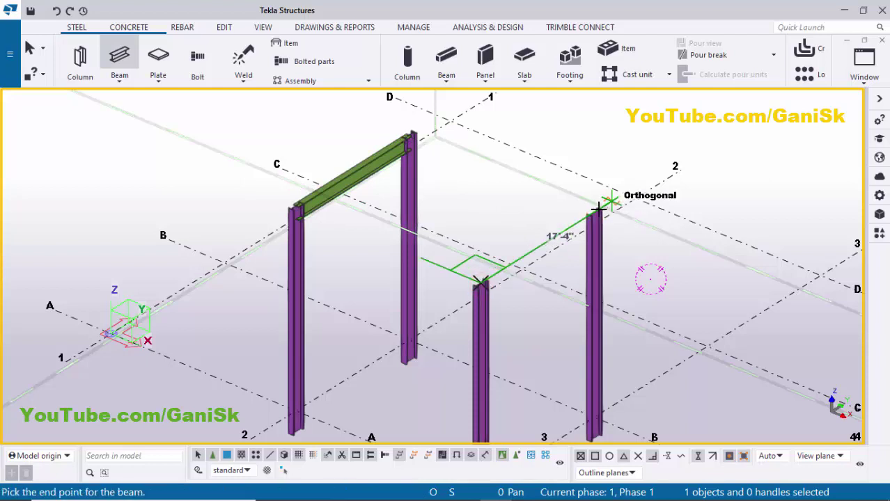
pyautogui.click(594, 220)
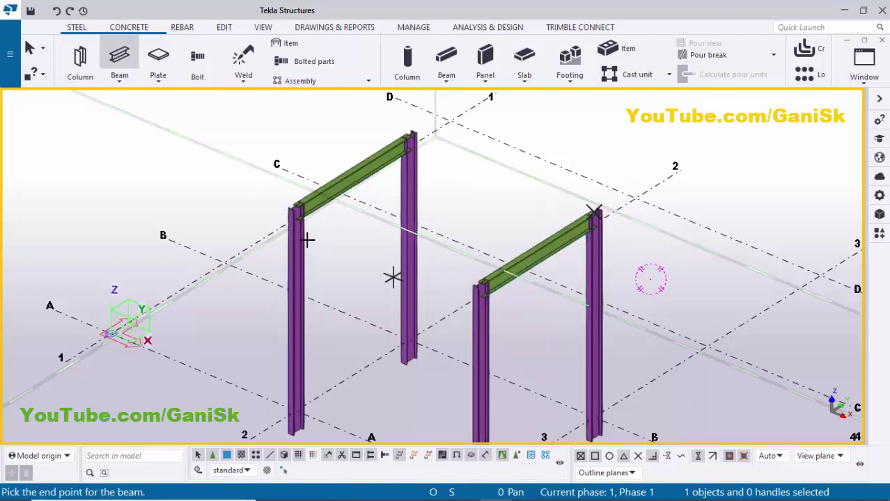
# Create steel beams between the column tops along grid lines A and B, each running from grid 2 to grid 3.
pyautogui.click(341, 217)
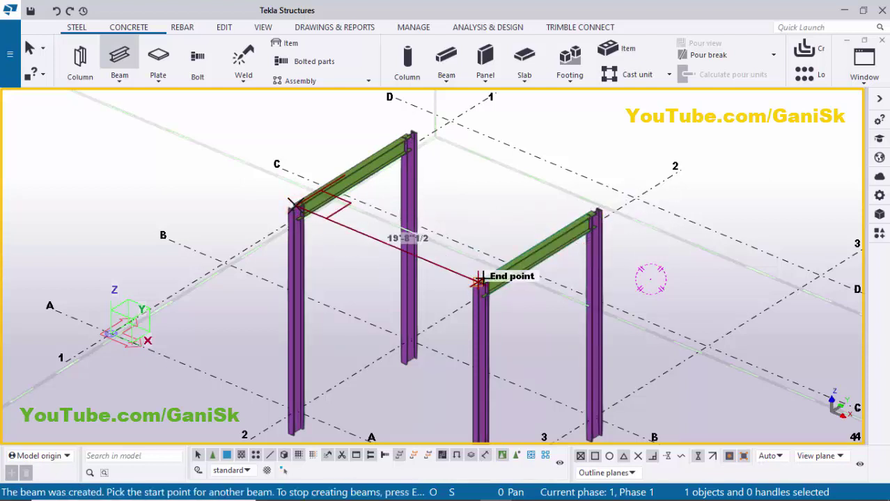
pyautogui.click(480, 282)
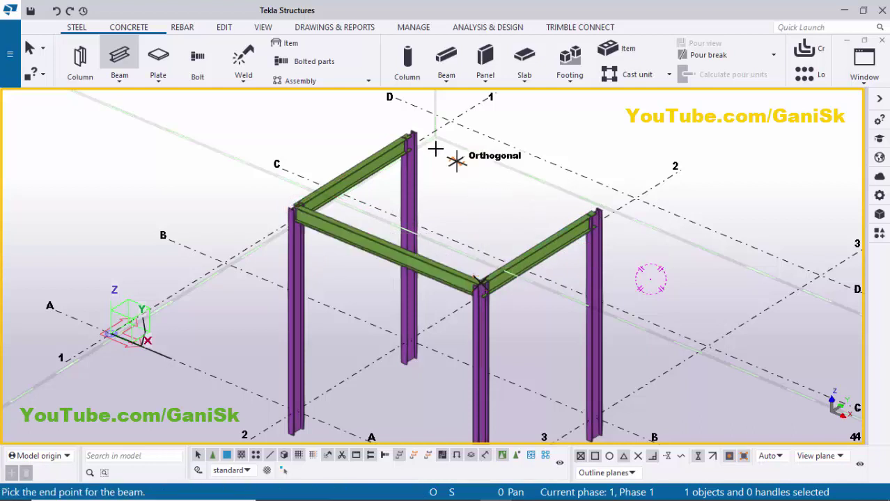
pyautogui.click(408, 135)
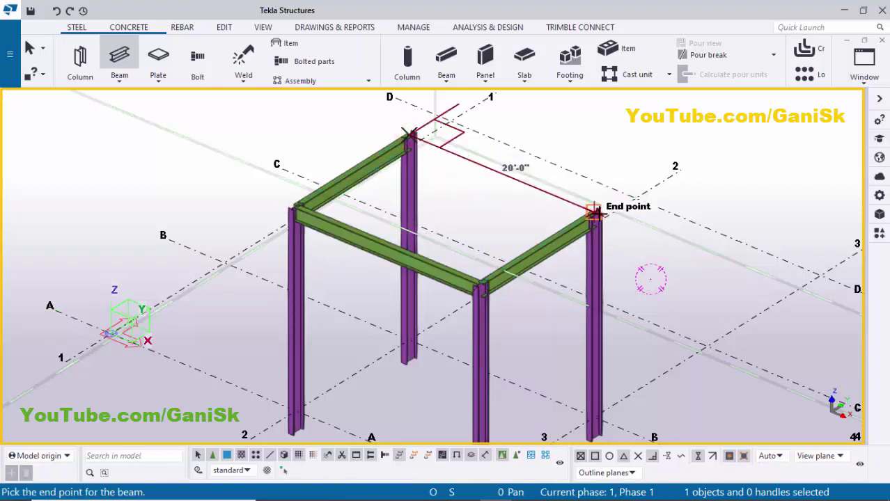
pyautogui.click(594, 207)
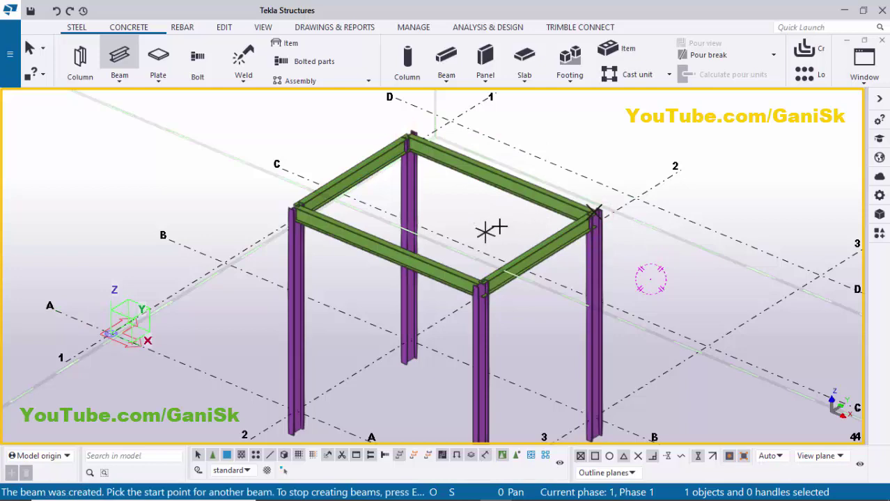
pyautogui.press('Escape')
# Create a diagonal steel beam across the frame from the column top at A-2 to the one at B-3.
pyautogui.scroll(-3, 497, 232)
pyautogui.scroll(8, 394, 230)
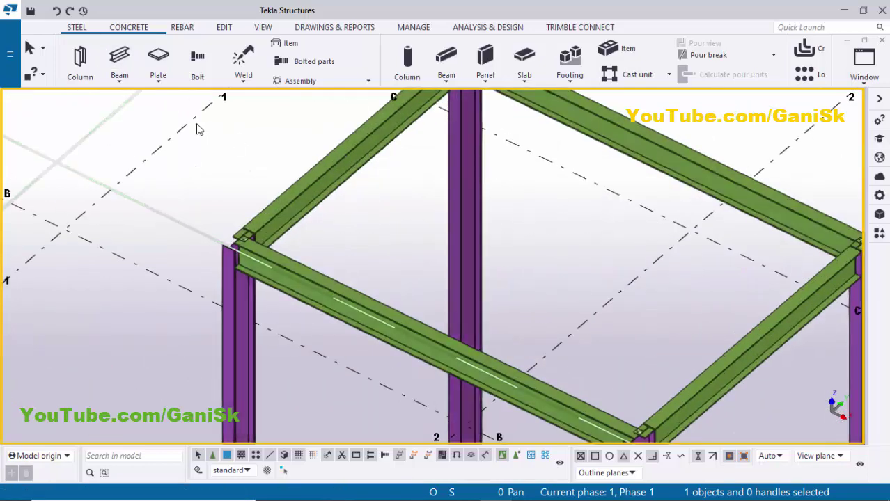
pyautogui.click(119, 59)
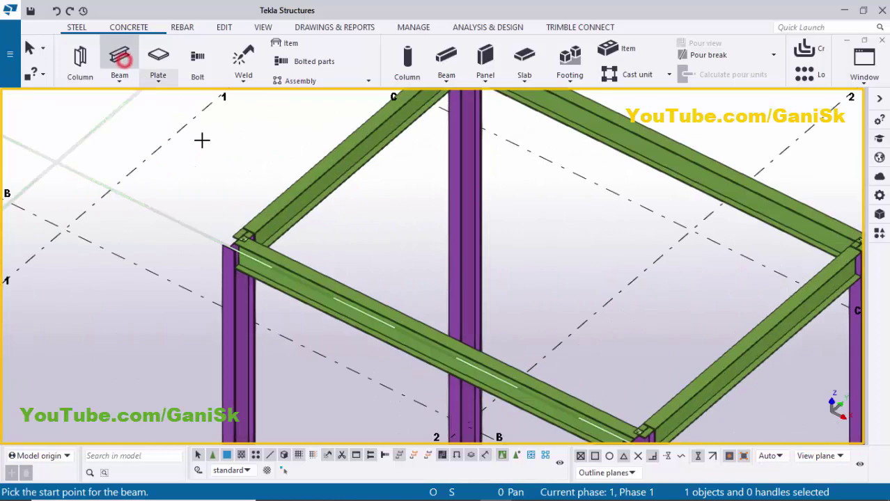
pyautogui.click(238, 239)
pyautogui.scroll(-4, 254, 230)
pyautogui.scroll(8, 427, 229)
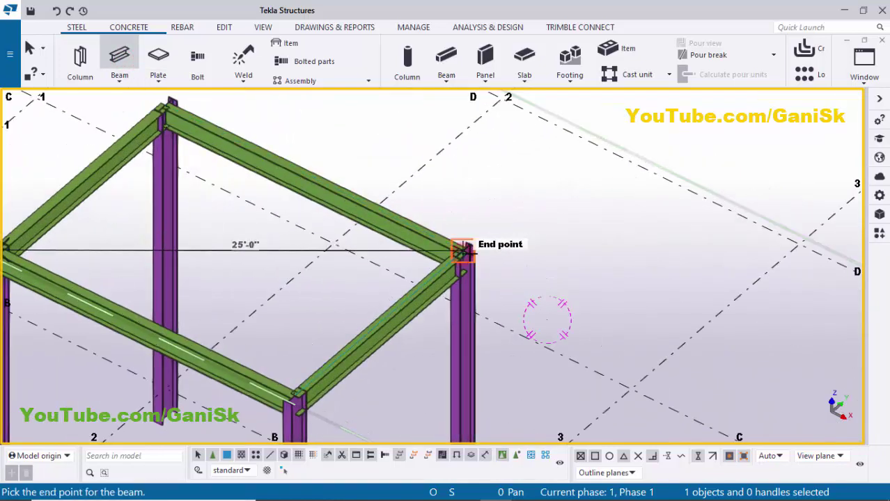
pyautogui.click(461, 252)
pyautogui.moveTo(323, 263); pyautogui.dragTo(482, 254, button='middle')
pyautogui.press('Escape')
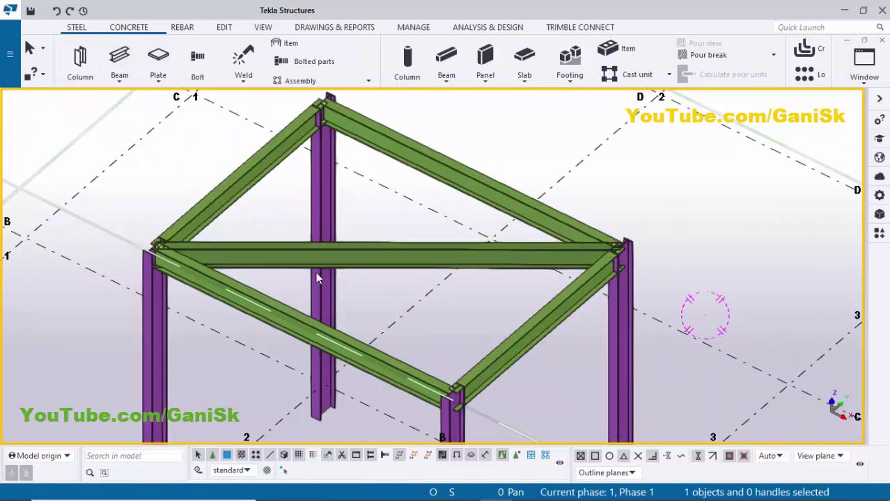
# Apply the saved Brace properties, with profile WT6X15 and class 4, to the diagonal beam and deselect it.
pyautogui.scroll(3, 334, 254)
pyautogui.scroll(-3, 487, 231)
pyautogui.scroll(2, 460, 245)
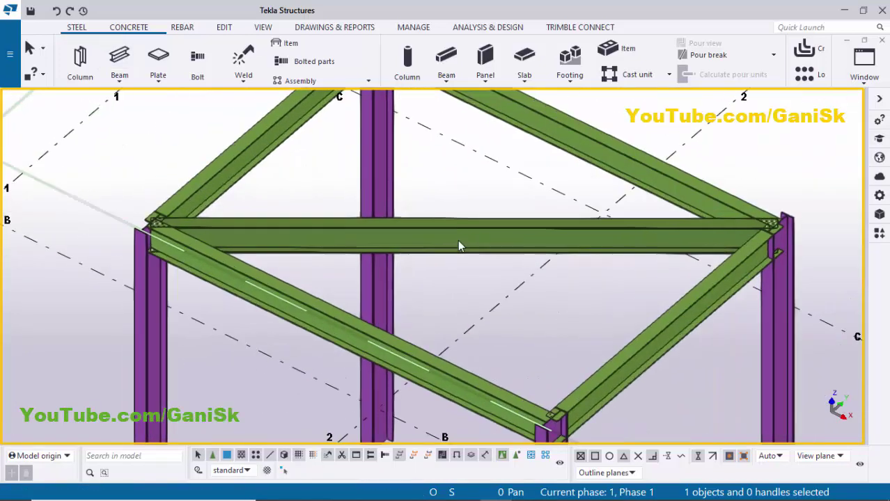
pyautogui.scroll(1, 454, 244)
pyautogui.doubleClick(457, 224)
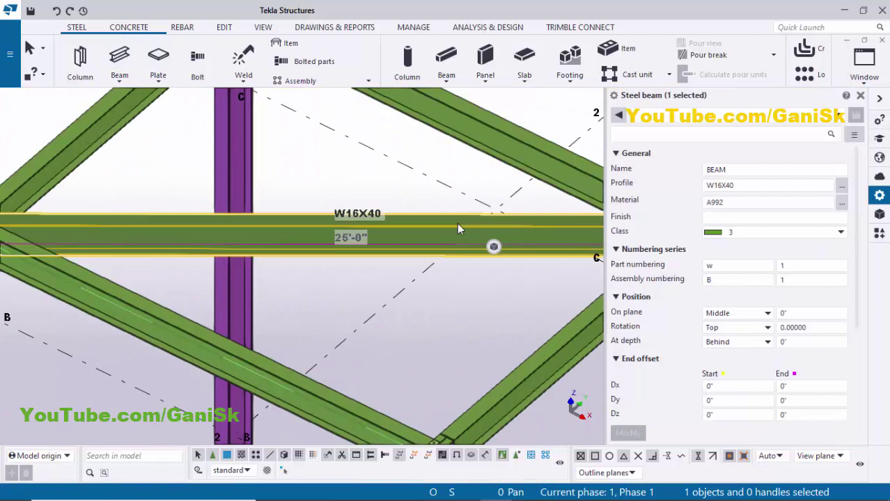
pyautogui.click(722, 119)
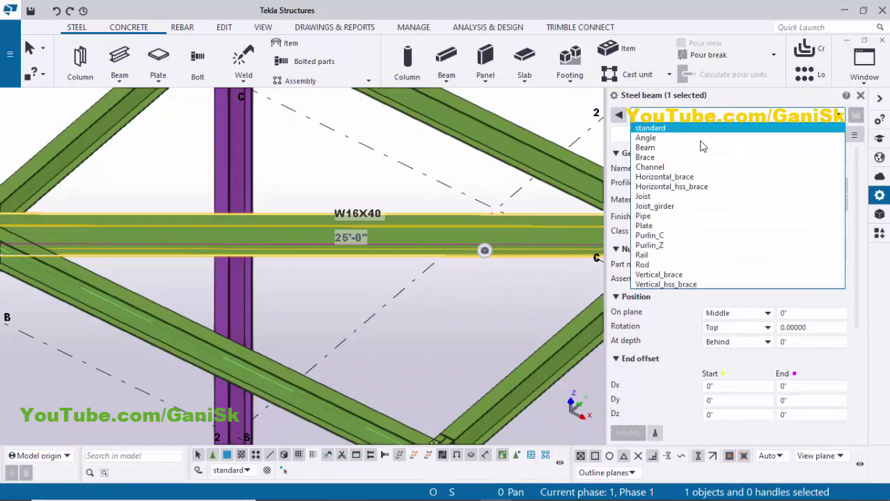
pyautogui.click(647, 157)
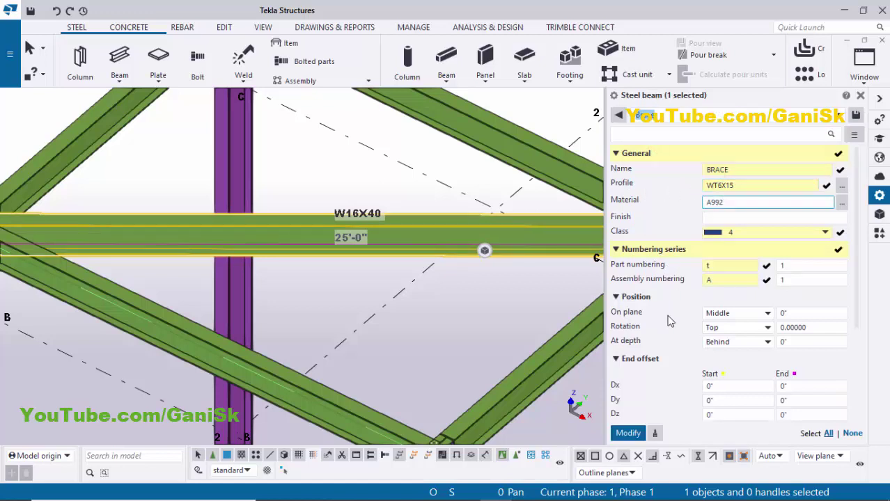
pyautogui.click(629, 433)
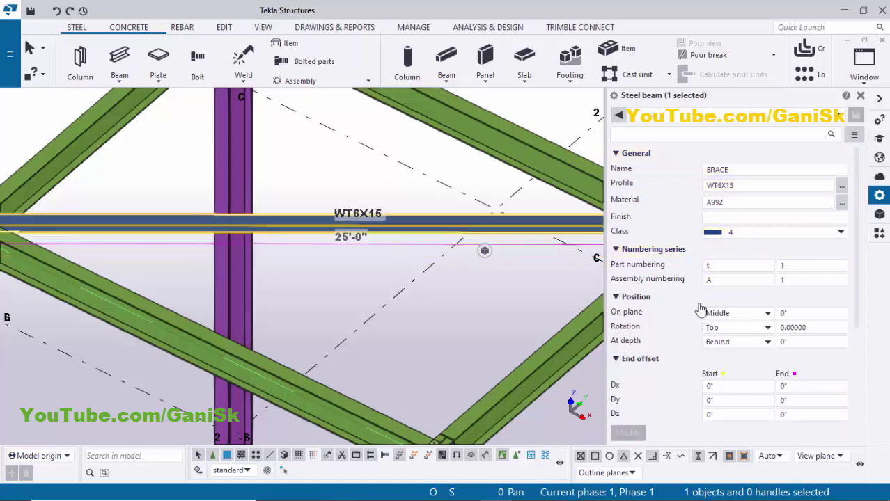
pyautogui.click(858, 97)
pyautogui.click(859, 96)
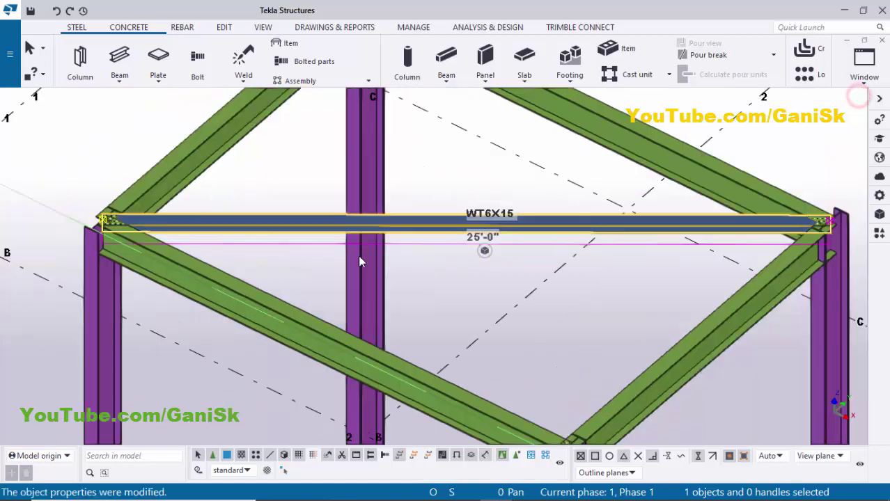
pyautogui.scroll(-2, 346, 246)
pyautogui.rightClick(179, 144)
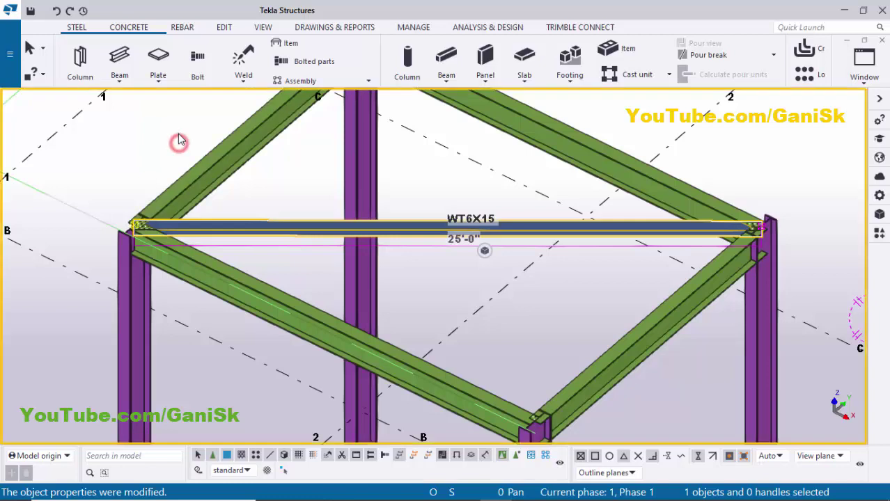
pyautogui.click(220, 208)
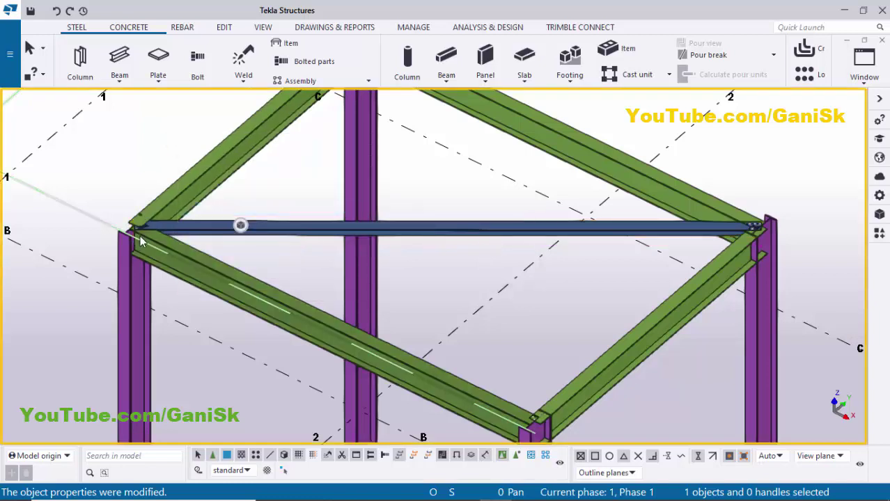
# Move the diagonal WT6X15 brace linearly by -4" in the Z direction.
pyautogui.press('v')
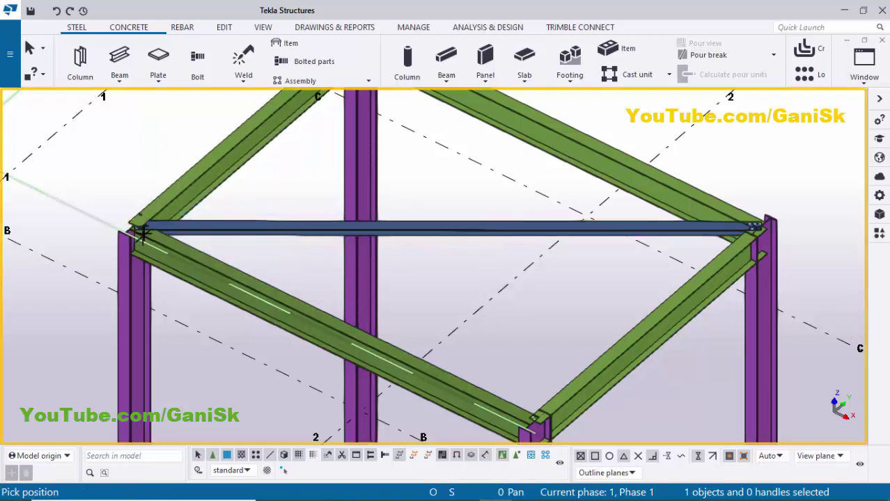
pyautogui.moveTo(173, 239)
pyautogui.keyDown('ctrl'); pyautogui.mouseDown(button='middle')
pyautogui.moveTo(161, 253)
pyautogui.moveTo(129, 202)
pyautogui.moveTo(179, 214)
pyautogui.moveTo(158, 217)
pyautogui.moveTo(172, 250)
pyautogui.mouseUp(button='middle'); pyautogui.keyUp('ctrl')
pyautogui.rightClick(228, 176)
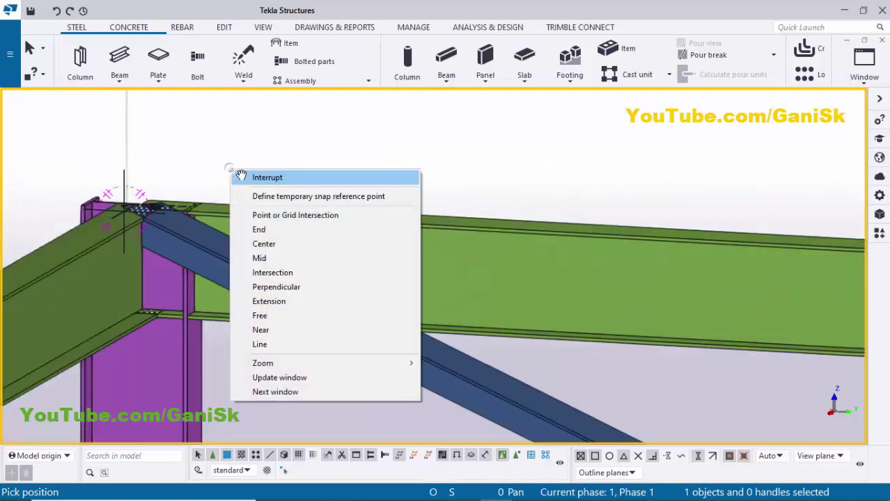
pyautogui.click(240, 175)
pyautogui.keyDown('ctrl'); pyautogui.moveTo(167, 238); pyautogui.dragTo(204, 239, button='middle'); pyautogui.keyUp('ctrl')
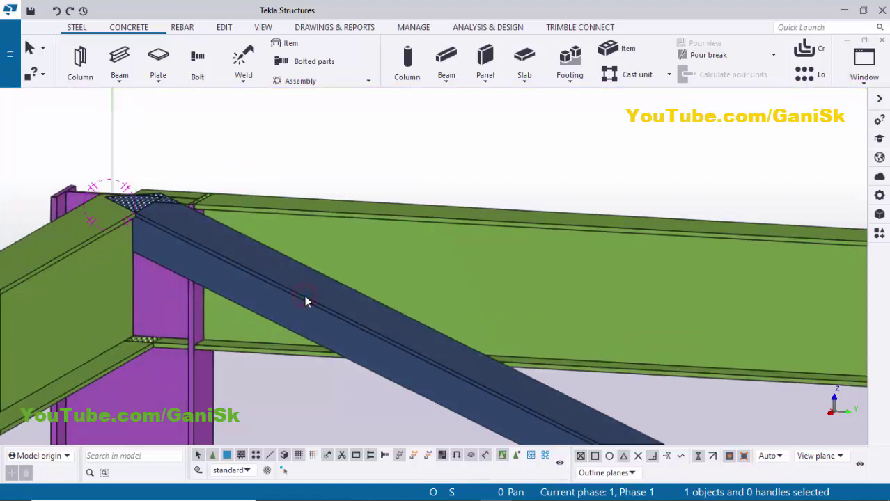
pyautogui.click(305, 297)
pyautogui.rightClick(305, 296)
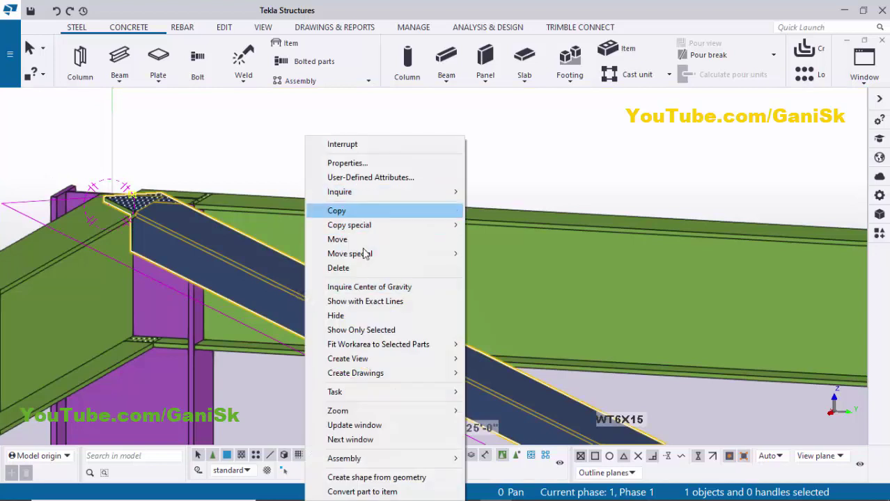
pyautogui.moveTo(377, 253)
pyautogui.click(519, 254)
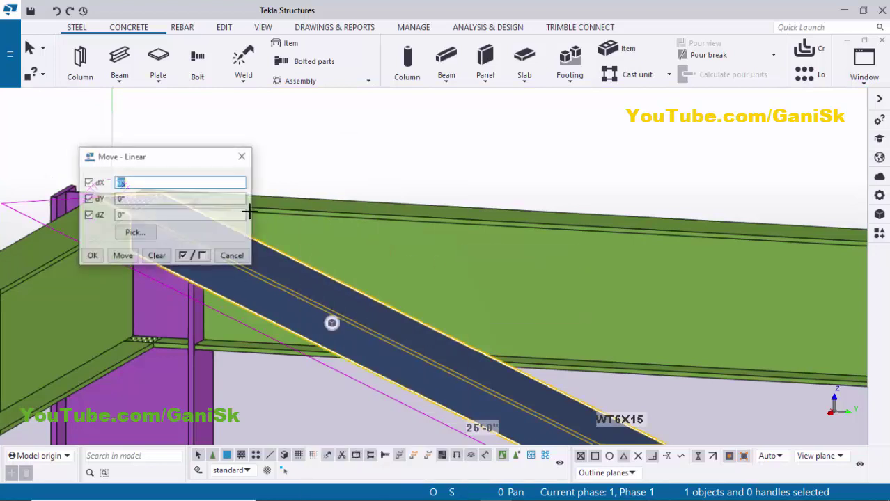
pyautogui.click(151, 236)
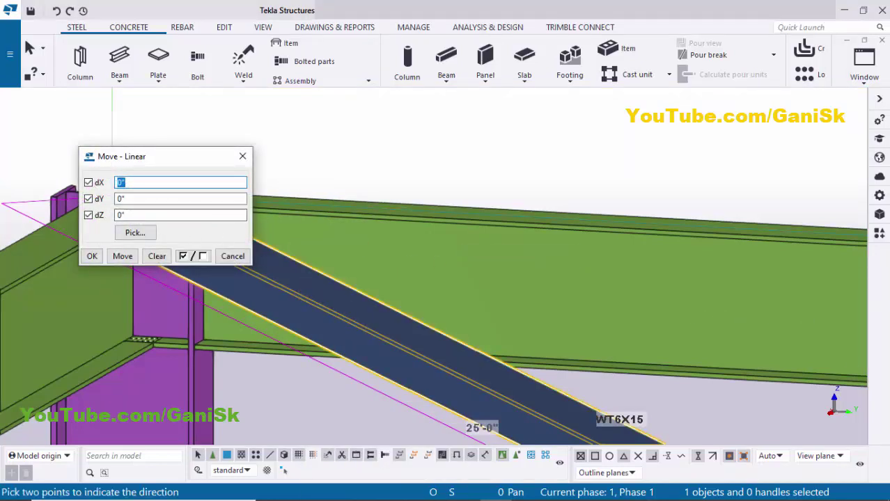
pyautogui.moveTo(128, 216); pyautogui.dragTo(65, 216)
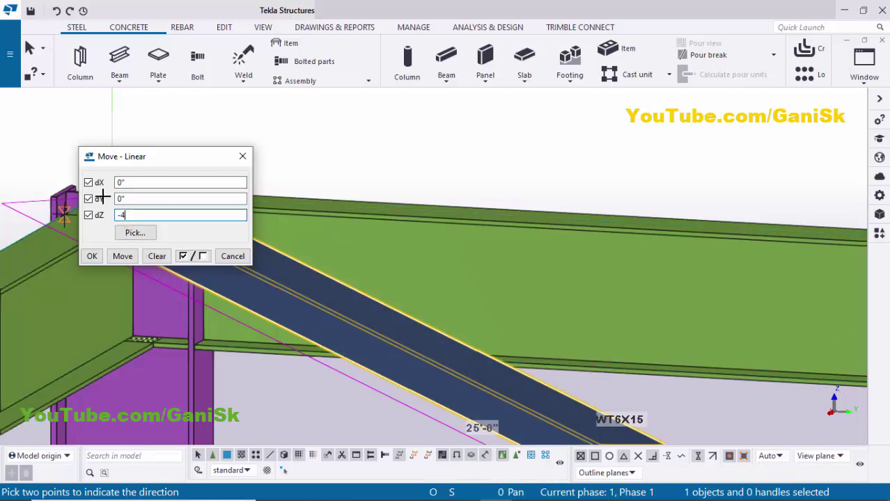
pyautogui.click(92, 257)
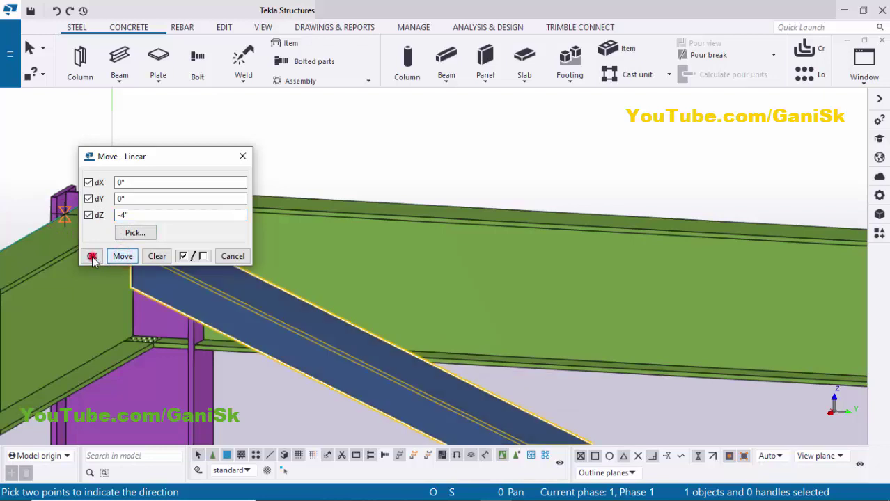
# End the linear move of the diagonal brace and redraw the model view.
pyautogui.rightClick(327, 115)
pyautogui.click(338, 122)
pyautogui.click(352, 148)
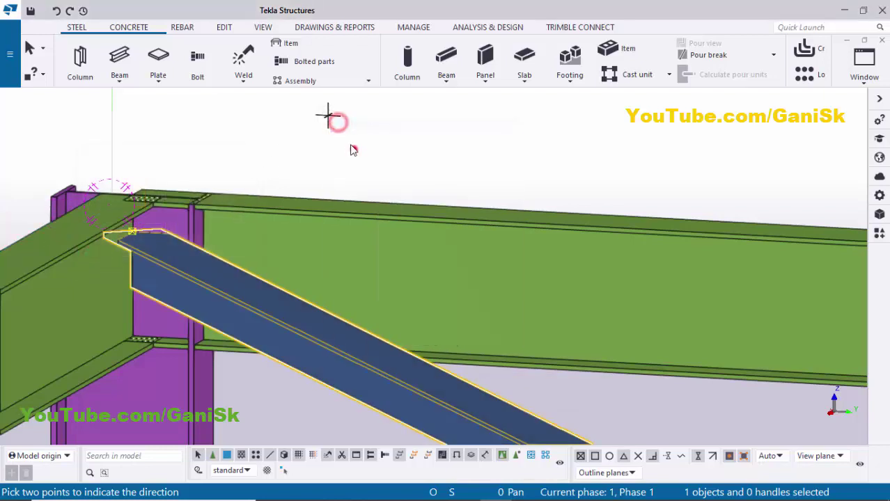
pyautogui.rightClick(363, 176)
pyautogui.click(369, 202)
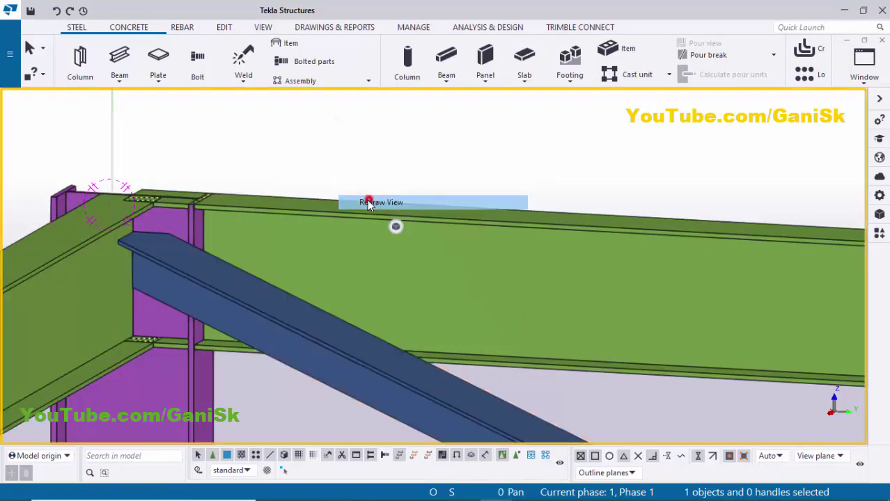
# Apply the Horizontal_brace (60) component with the left perimeter beam as main part, then the diagonal brace and adjoining beam as secondary parts.
pyautogui.scroll(2, 158, 269)
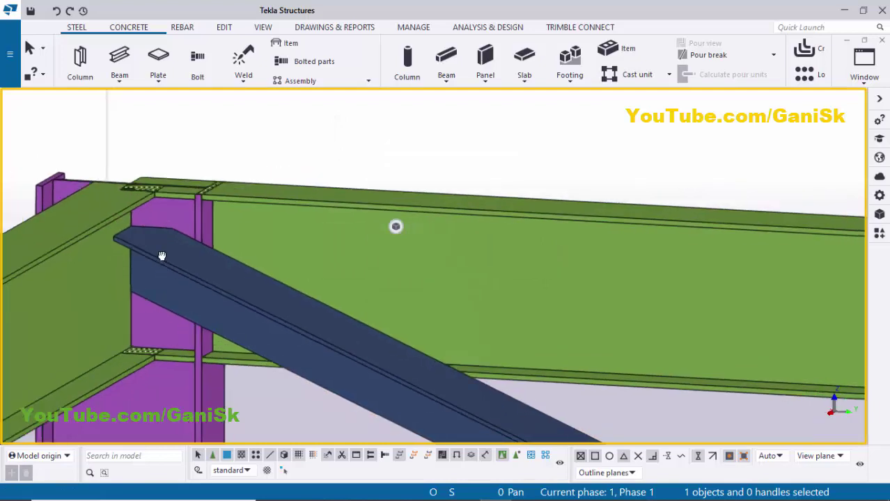
pyautogui.moveTo(161, 256)
pyautogui.keyDown('ctrl'); pyautogui.mouseDown(button='middle')
pyautogui.moveTo(127, 246)
pyautogui.moveTo(114, 259)
pyautogui.moveTo(133, 274)
pyautogui.moveTo(196, 256)
pyautogui.moveTo(153, 266)
pyautogui.moveTo(169, 263)
pyautogui.moveTo(164, 286)
pyautogui.mouseUp(button='middle'); pyautogui.keyUp('ctrl')
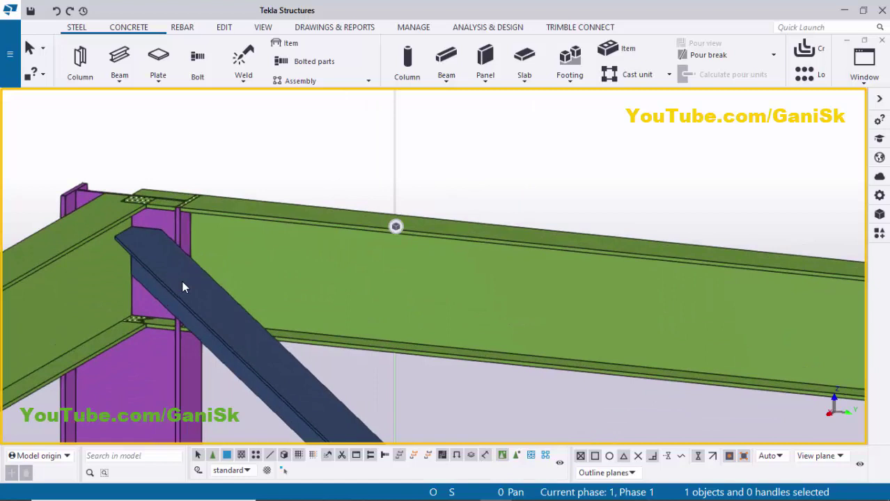
pyautogui.hotkey('ctrl', 'f')
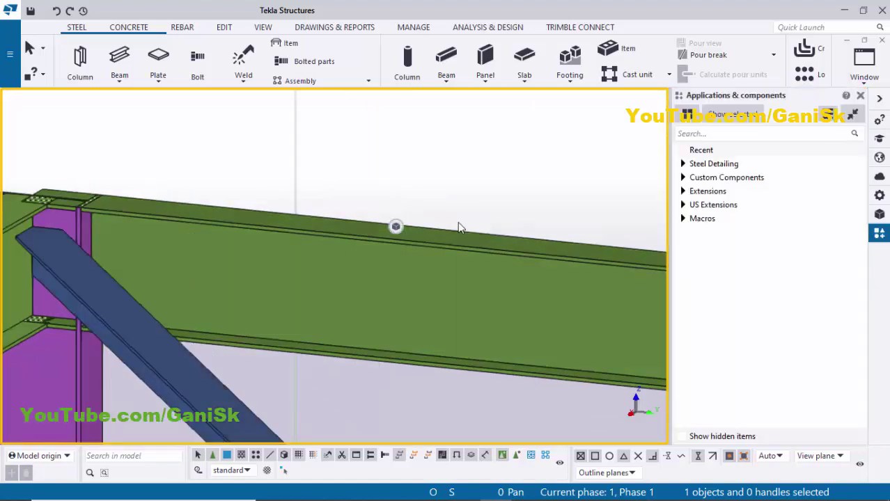
pyautogui.click(691, 133)
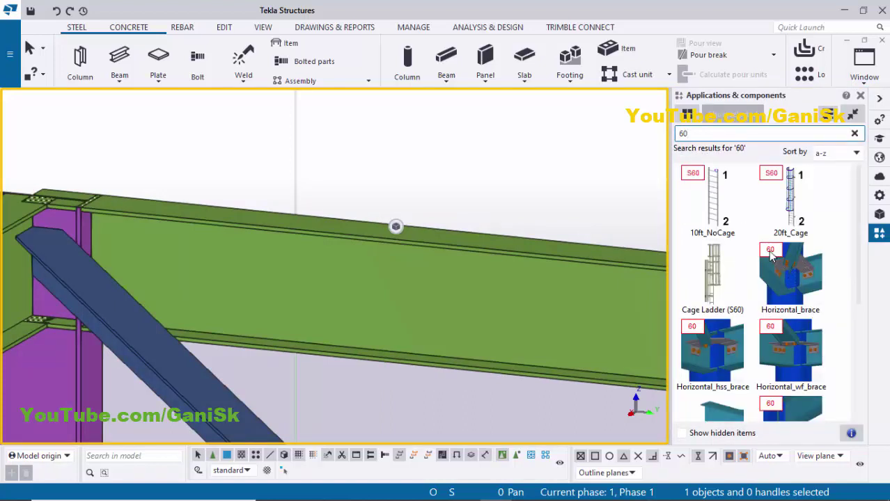
pyautogui.click(790, 281)
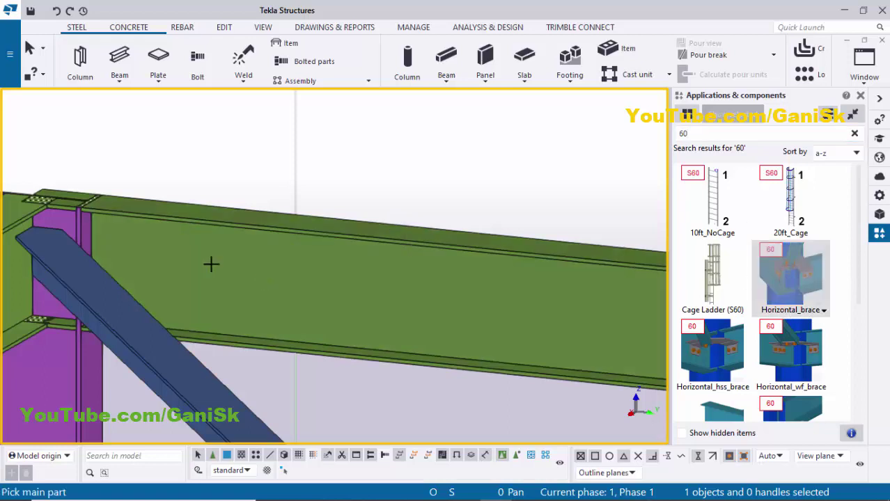
pyautogui.scroll(-2, 213, 263)
pyautogui.moveTo(213, 263); pyautogui.dragTo(345, 276, button='middle')
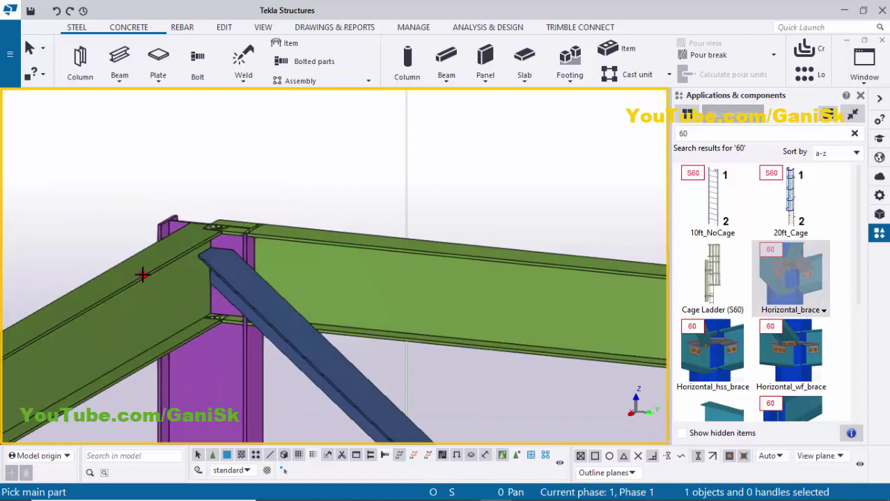
pyautogui.click(142, 274)
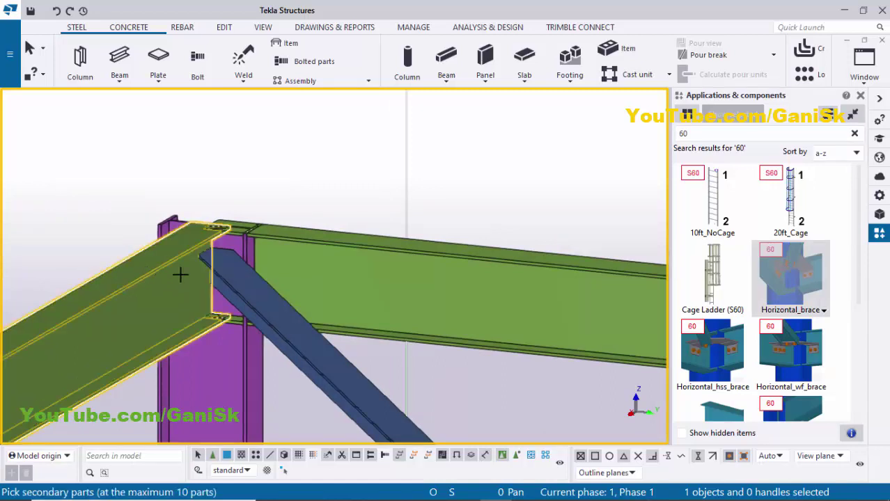
pyautogui.click(283, 313)
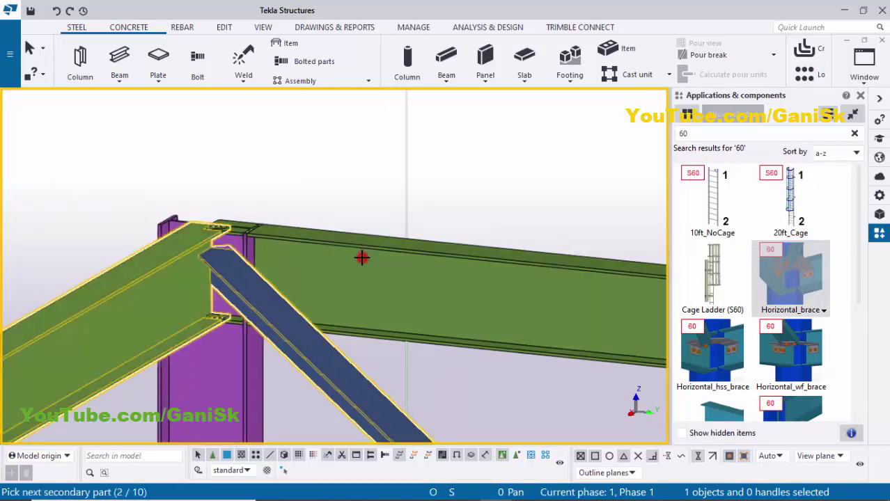
pyautogui.click(361, 258)
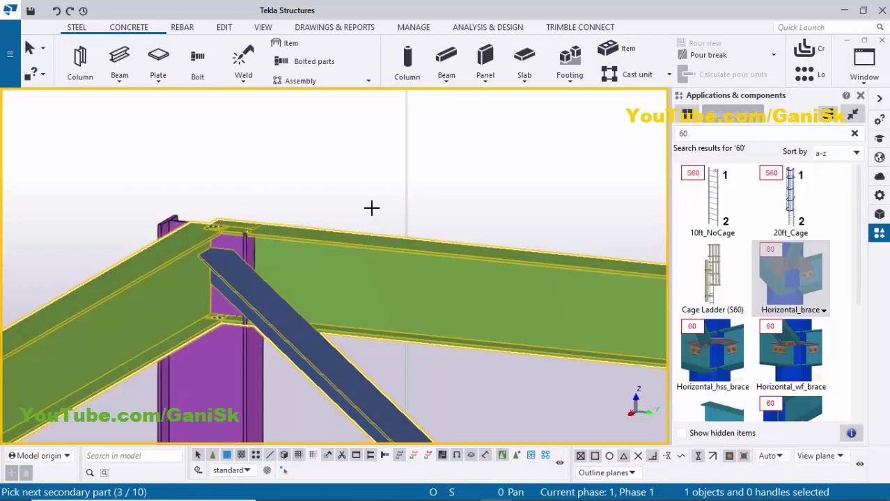
pyautogui.middleClick(371, 208)
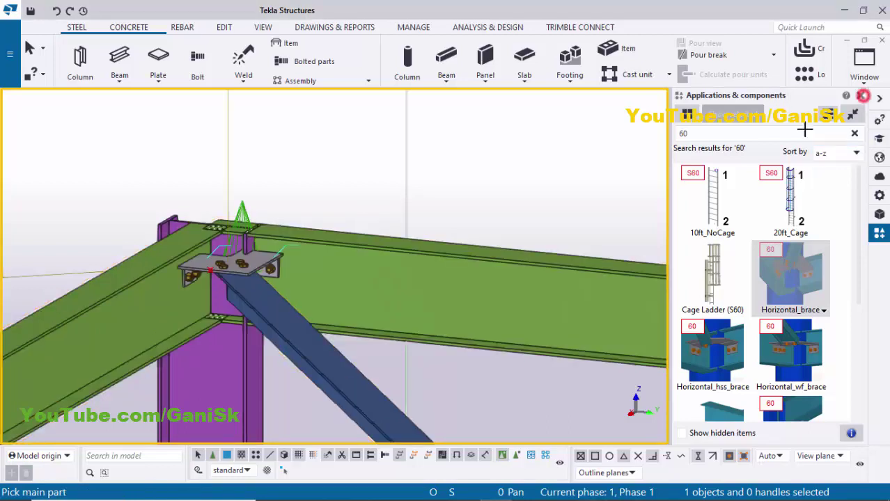
# Close the component catalog, end the connection command and redraw the model view.
pyautogui.click(861, 96)
pyautogui.rightClick(599, 151)
pyautogui.click(609, 160)
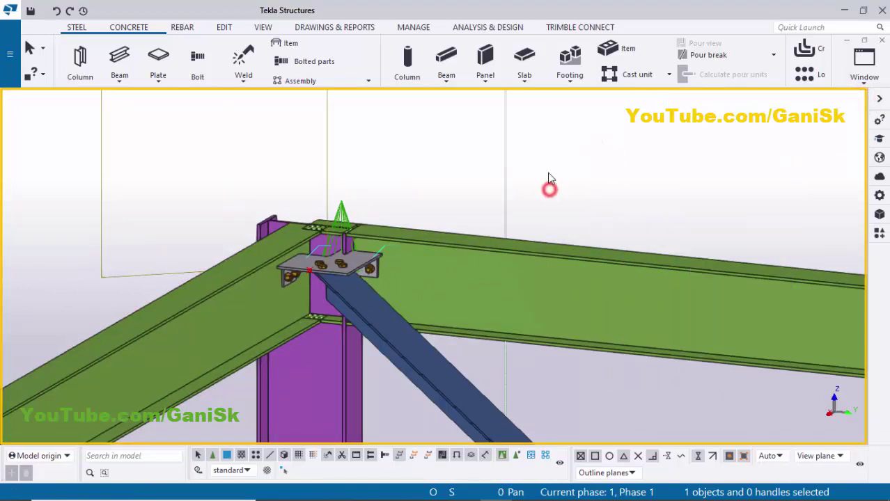
pyautogui.rightClick(547, 174)
pyautogui.click(572, 241)
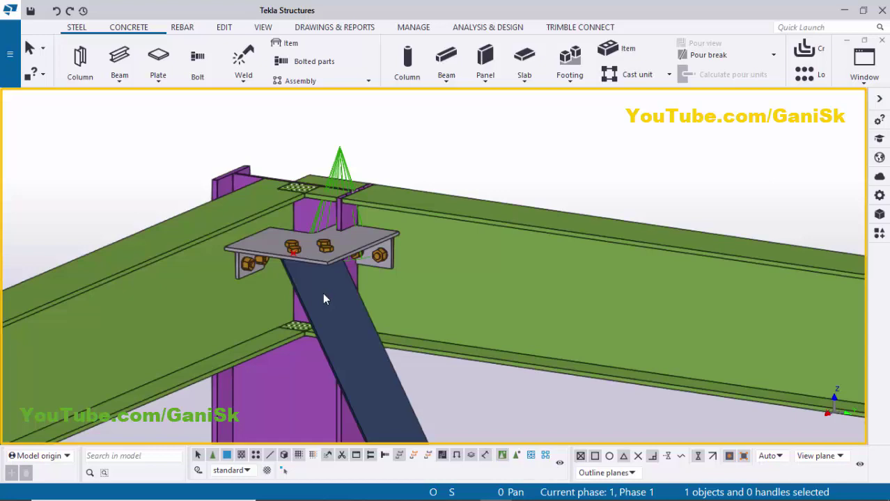
# Open the Wraparound gusset cross (60) properties of the brace connection at the column corner.
pyautogui.keyDown('ctrl'); pyautogui.moveTo(323, 293); pyautogui.dragTo(288, 305, button='middle'); pyautogui.keyUp('ctrl')
pyautogui.scroll(5, 309, 247)
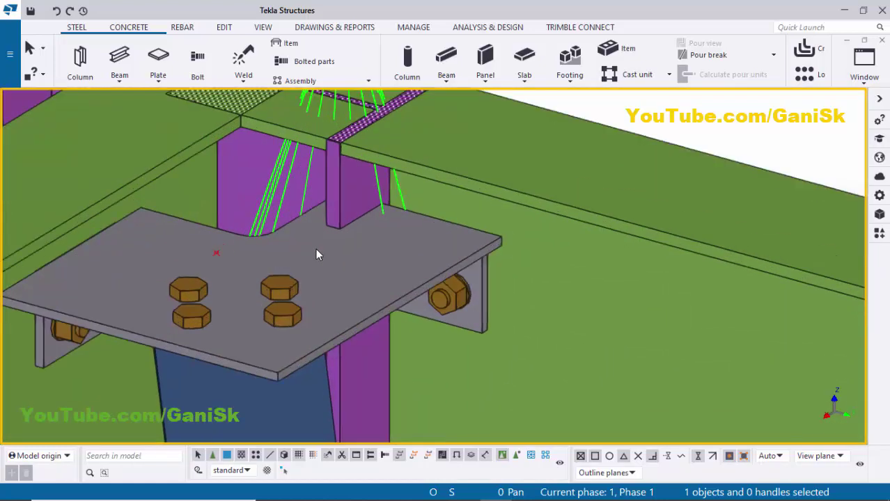
pyautogui.scroll(1, 316, 249)
pyautogui.moveTo(321, 252); pyautogui.dragTo(325, 267, button='middle')
pyautogui.scroll(1, 311, 253)
pyautogui.doubleClick(416, 317)
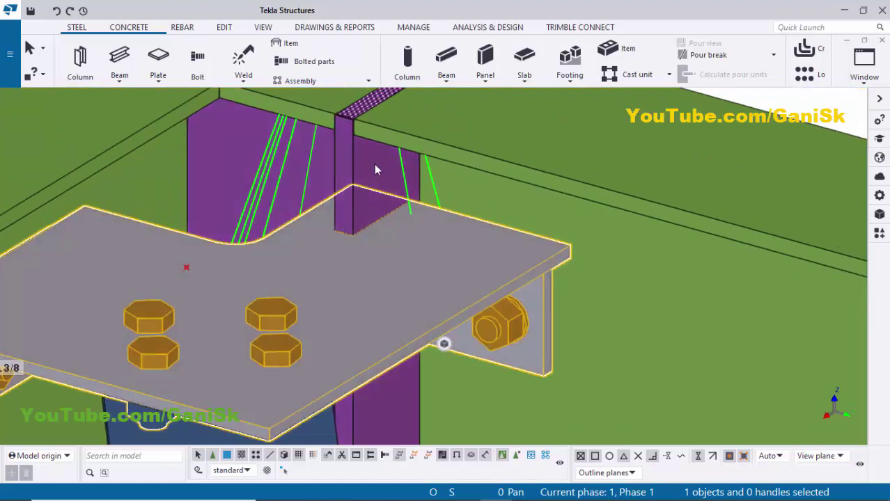
pyautogui.scroll(-2, 354, 256)
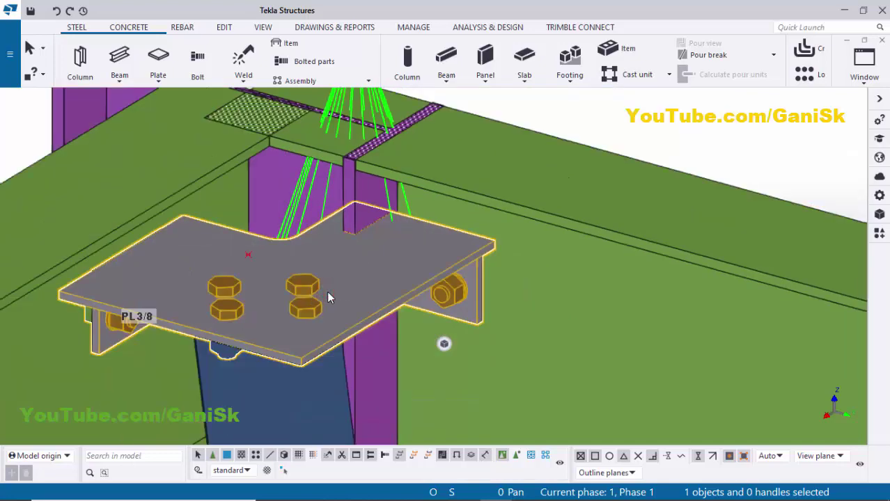
pyautogui.doubleClick(327, 292)
pyautogui.scroll(2, 805, 227)
pyautogui.scroll(2, 726, 238)
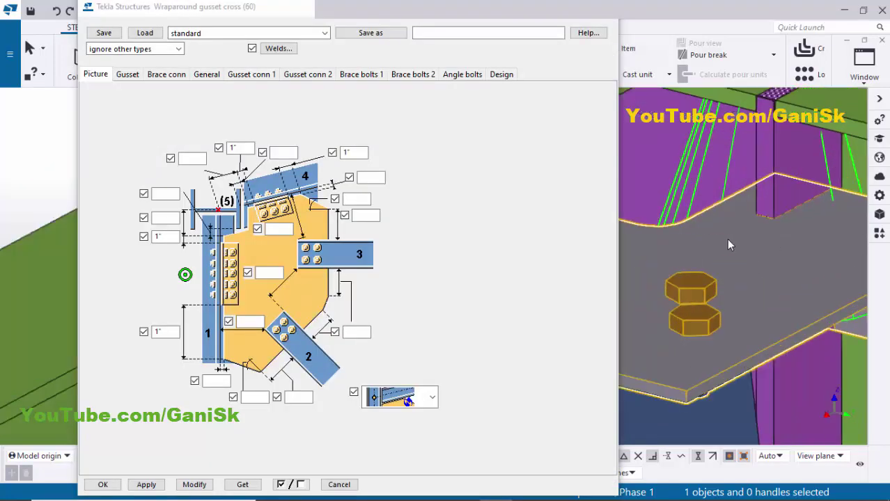
# Set the gusset plate's corner clearance on the beam 4 side to 9" and modify the connection.
pyautogui.scroll(1, 738, 222)
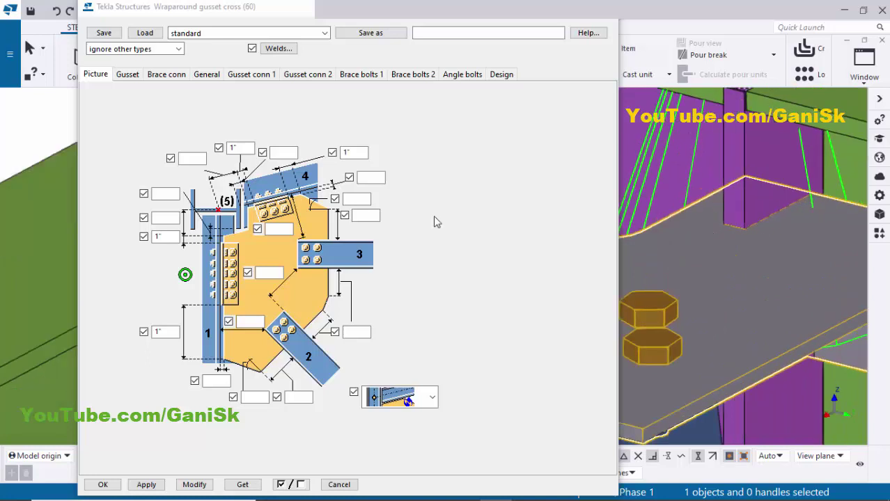
pyautogui.click(193, 160)
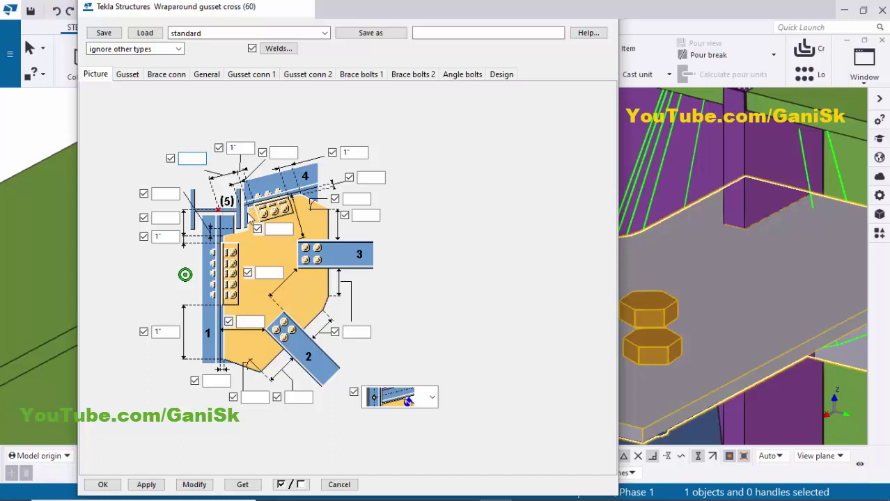
pyautogui.click(194, 160)
pyautogui.click(194, 485)
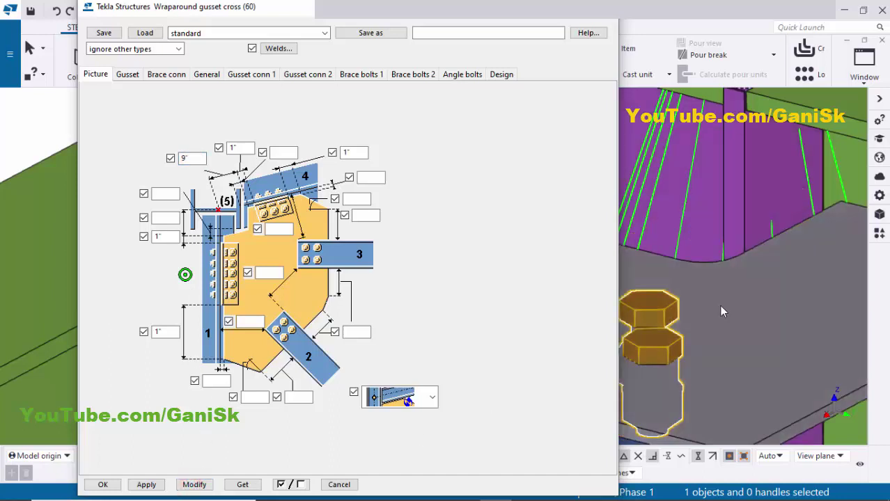
# Examine the modified gusset plate, its corner cutout around the column and its bolted clips from above and below.
pyautogui.scroll(-3, 708, 333)
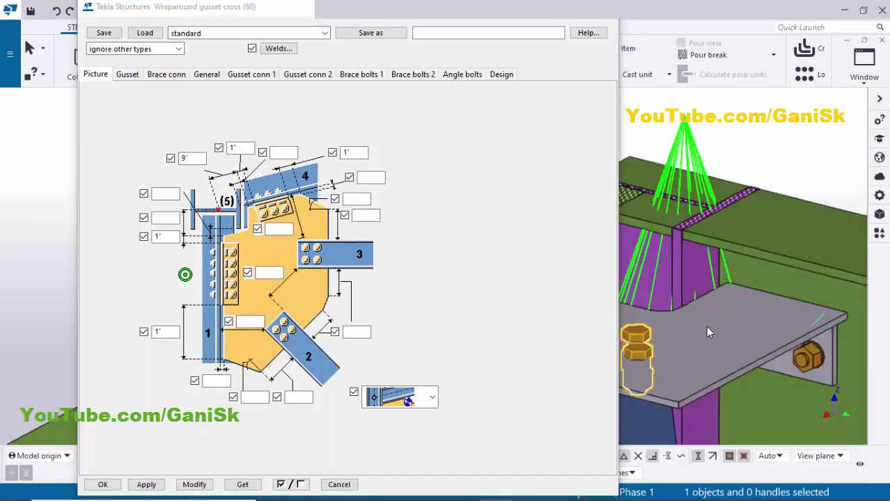
pyautogui.scroll(-5, 706, 328)
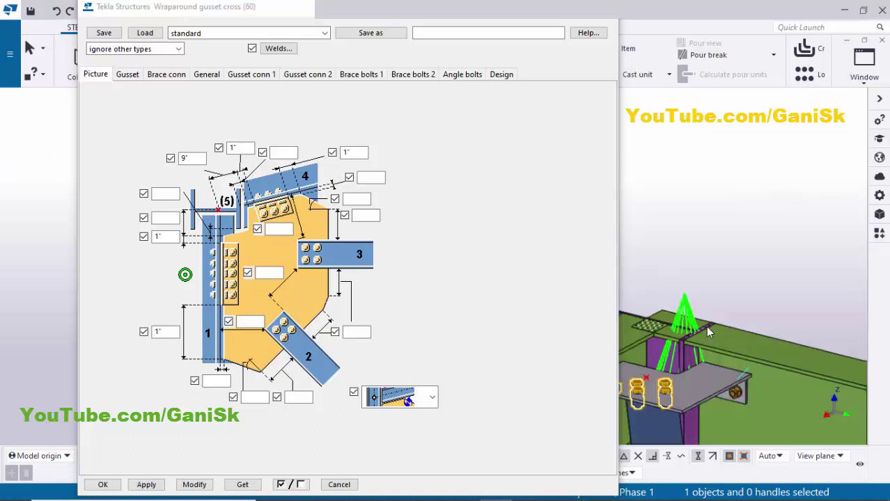
pyautogui.scroll(1, 708, 333)
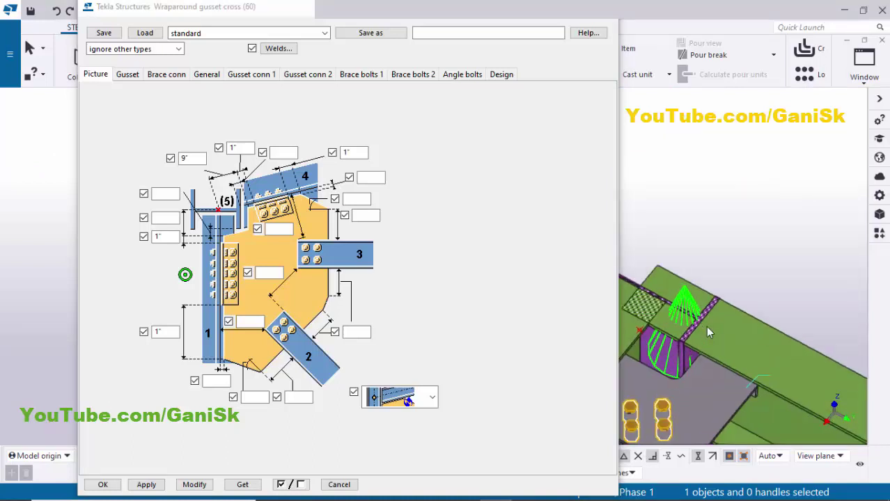
pyautogui.scroll(2, 708, 332)
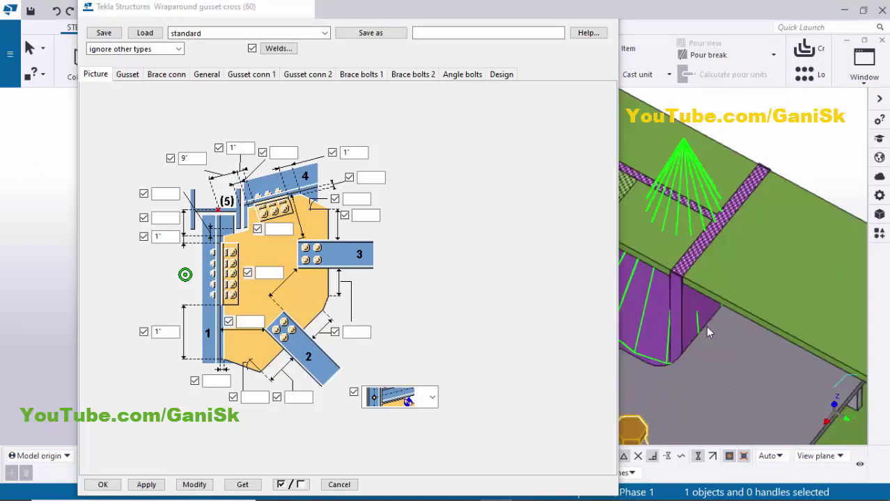
pyautogui.scroll(2, 708, 333)
pyautogui.scroll(-1, 708, 332)
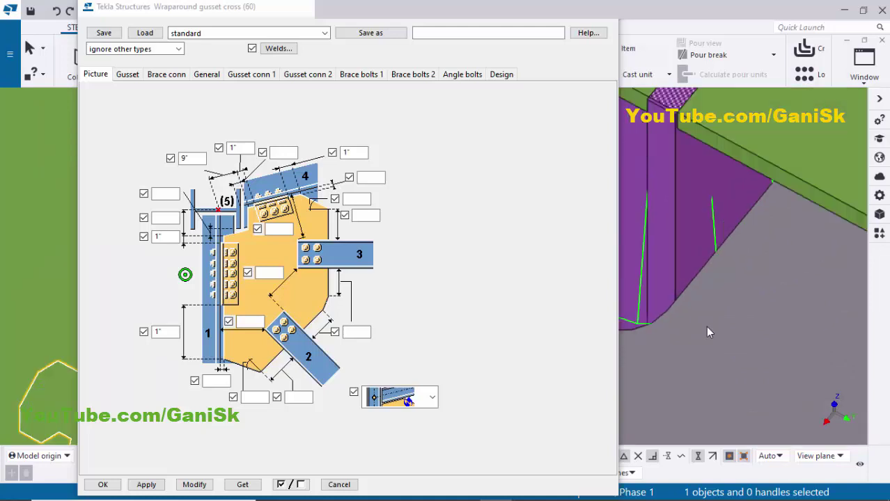
pyautogui.scroll(-5, 708, 333)
pyautogui.scroll(3, 708, 333)
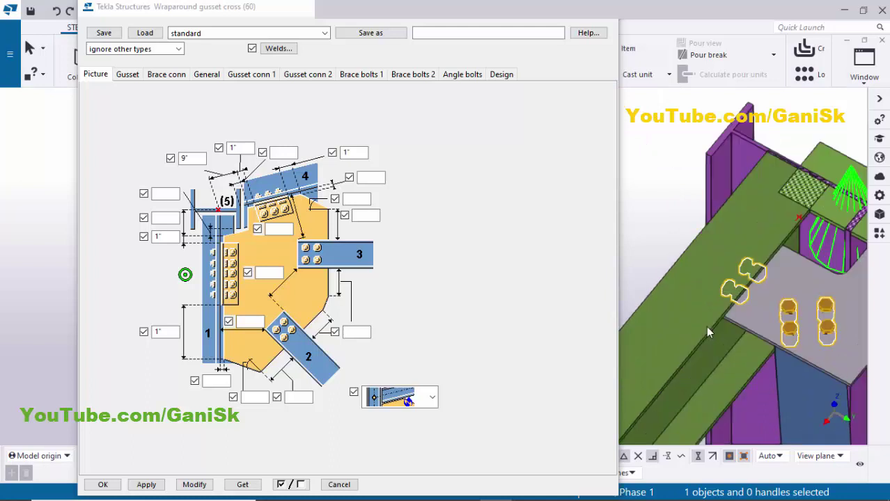
pyautogui.scroll(2, 708, 333)
pyautogui.scroll(2, 708, 333)
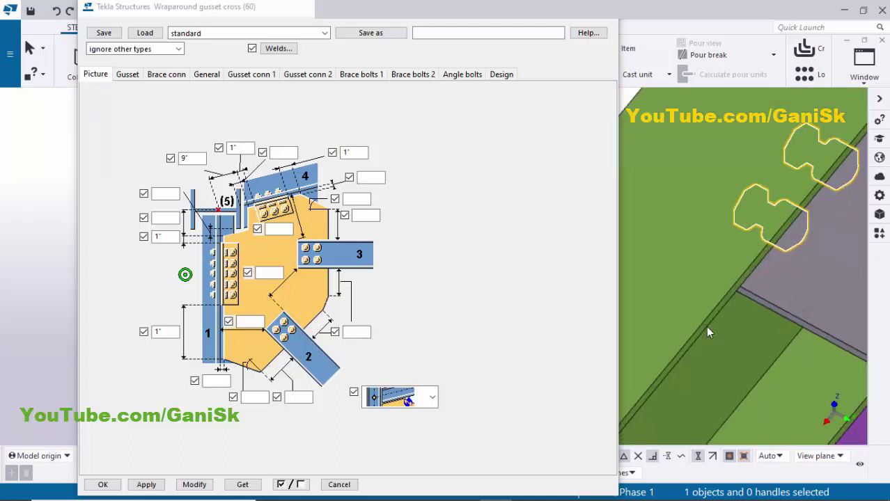
pyautogui.scroll(-3, 707, 333)
pyautogui.scroll(5, 708, 333)
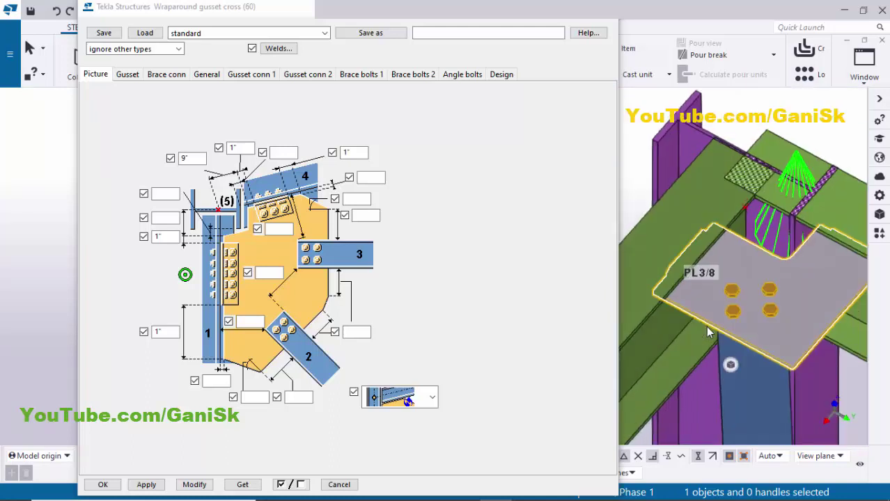
pyautogui.scroll(-2, 708, 333)
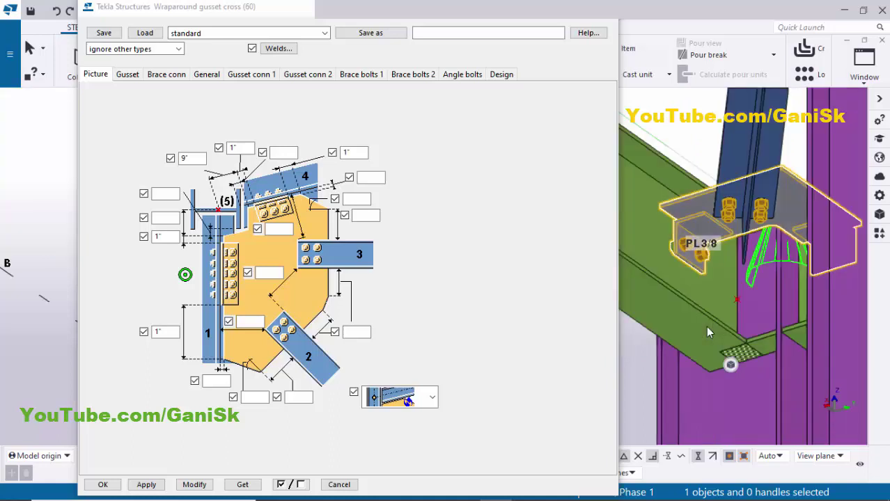
pyautogui.scroll(2, 707, 333)
pyautogui.scroll(2, 708, 333)
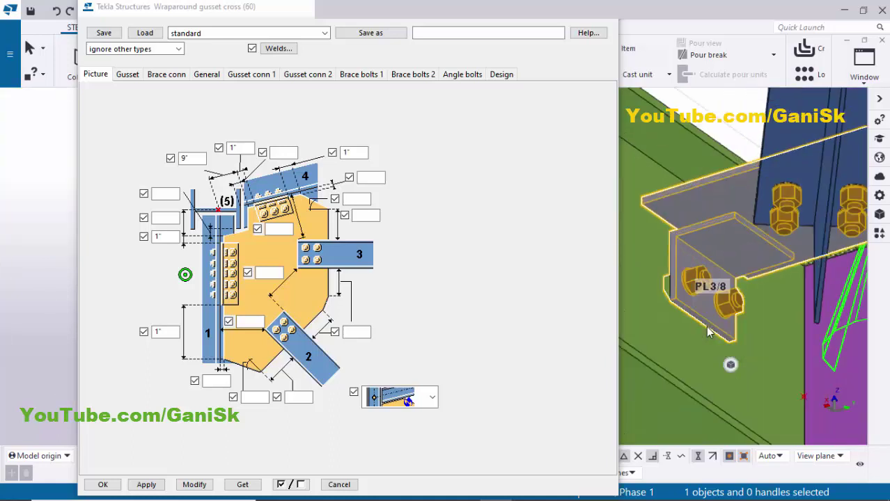
pyautogui.scroll(2, 708, 333)
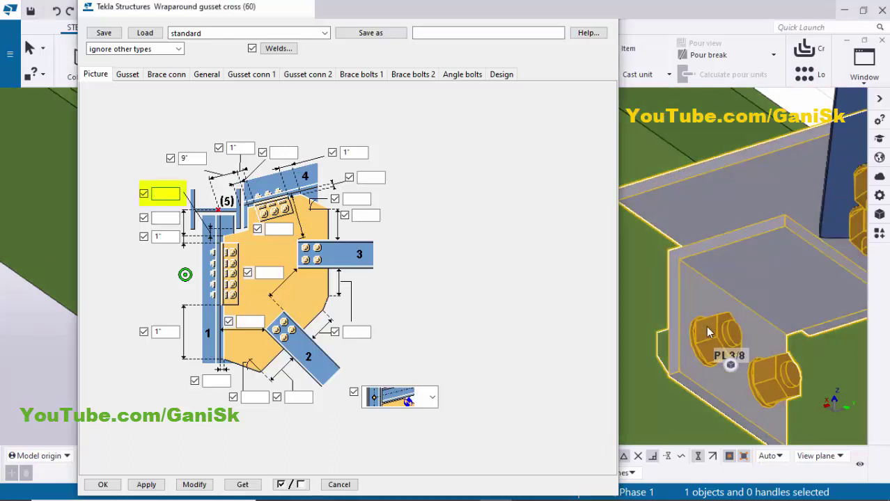
# Try a 6" corner clearance for the gusset plate on the beam 1 side and modify the connection.
pyautogui.write('6')
pyautogui.hotkey('alt', 'm')
pyautogui.scroll(-3, 708, 332)
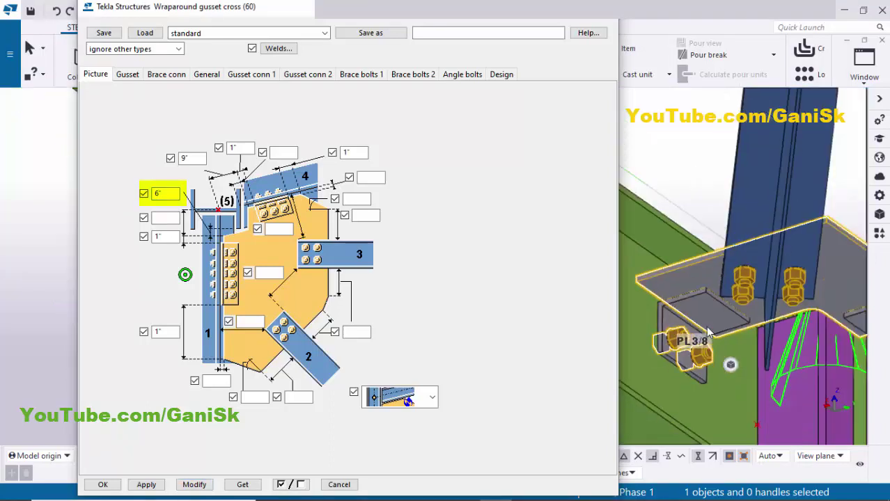
# Set the gusset plate's corner clearance on the beam 1 side to 7" and modify the connection.
pyautogui.press('Tab')
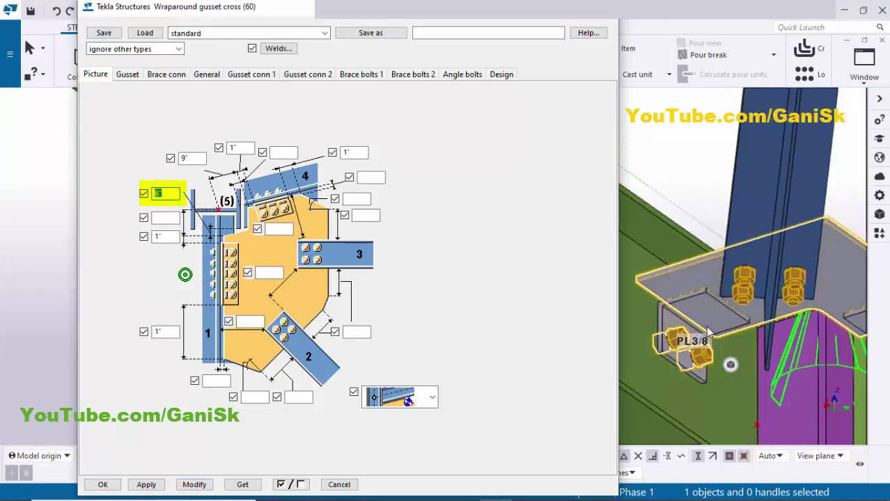
pyautogui.write('7')
pyautogui.press('Return')
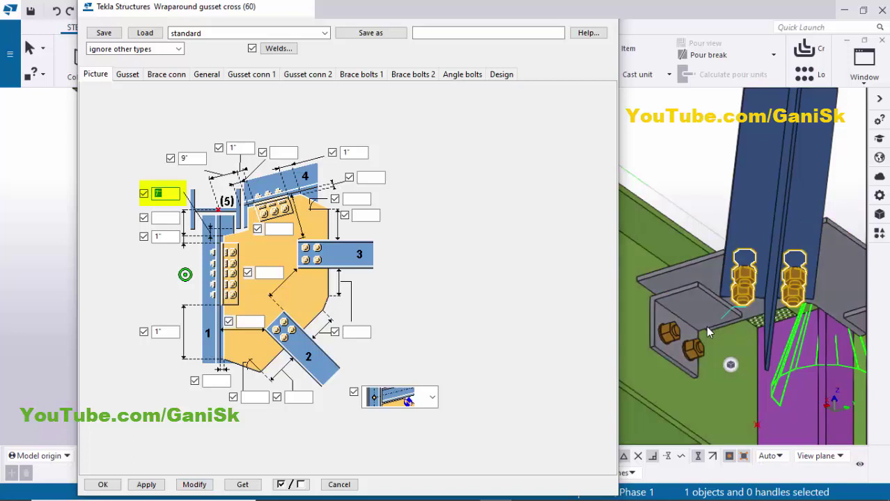
# Set the gusset plate's corner clearance on the beam 1 side to 6" and modify the connection.
pyautogui.write('6')
pyautogui.press('Return')
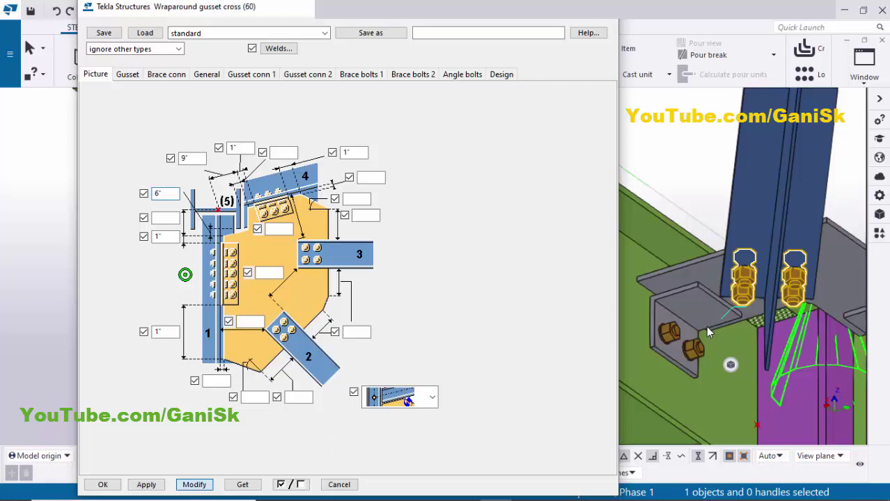
# Set the gusset plate's thickness to 1/4" in the connection properties.
pyautogui.scroll(2, 708, 332)
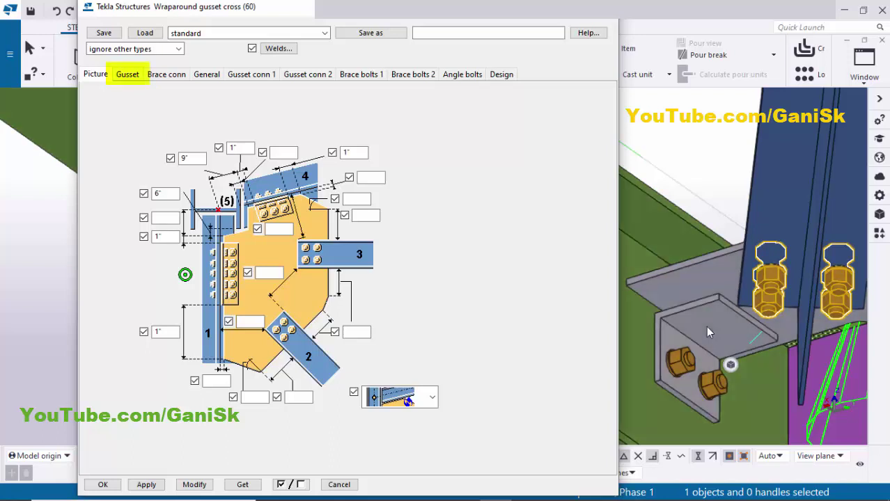
pyautogui.hotkey('ctrl', 'Tab')
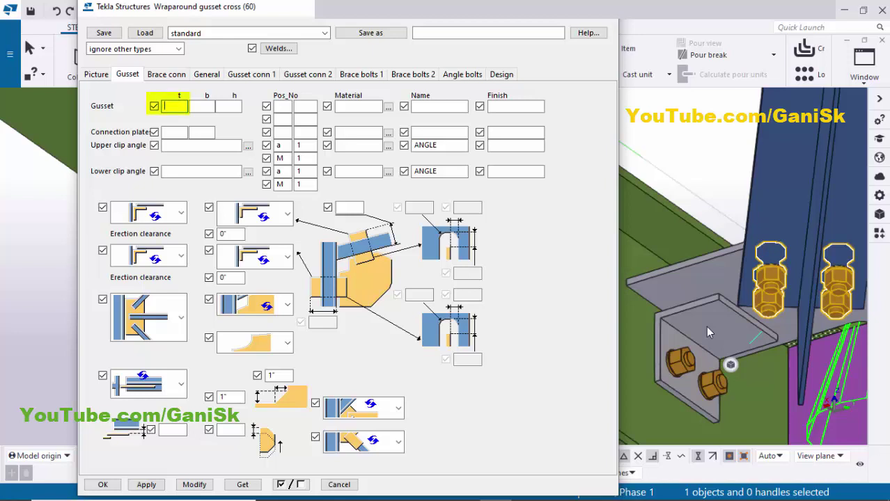
pyautogui.write('1/4')
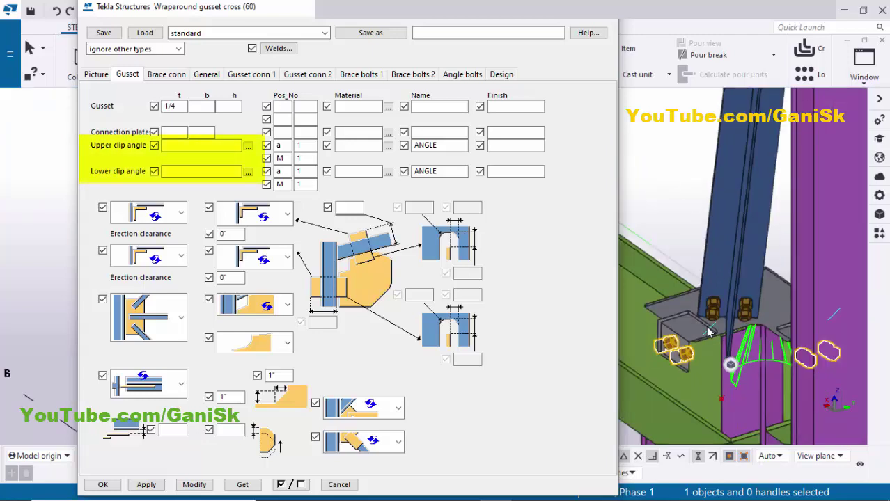
# Inspect the clips beside the gusset and assign the L3-1/2X3-1/2X1/4 profile to the upper clip angle.
pyautogui.scroll(-1, 707, 332)
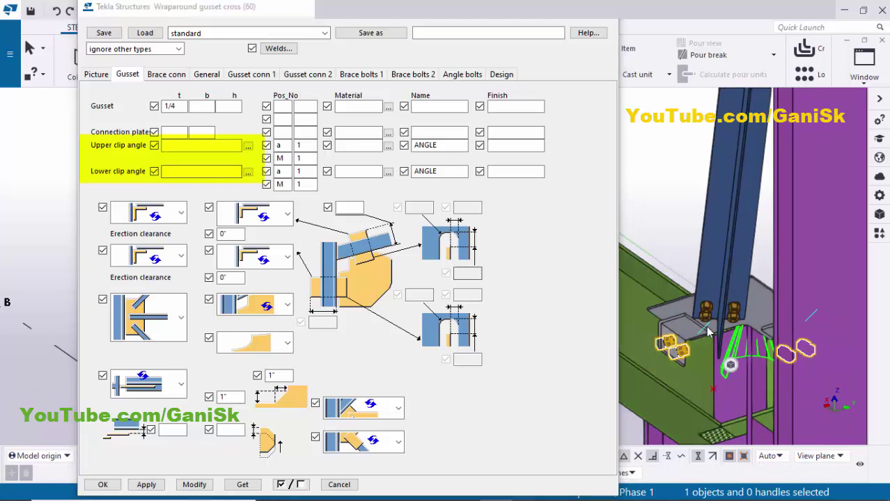
pyautogui.keyDown('ctrl'); pyautogui.moveTo(707, 332); pyautogui.dragTo(707, 332, button='middle'); pyautogui.keyUp('ctrl')
pyautogui.scroll(2, 707, 332)
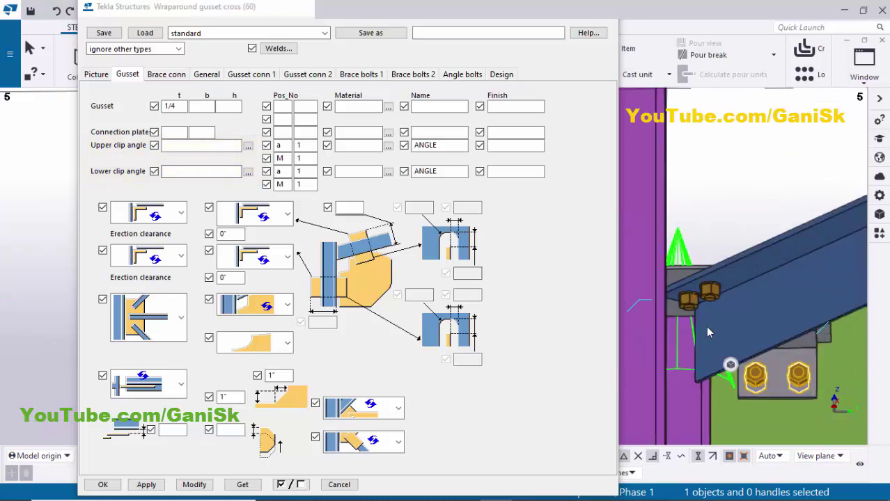
pyautogui.hotkey('ctrl', 'Left')
pyautogui.hotkey('ctrl', 'Left')
pyautogui.hotkey('ctrl', 'Left')
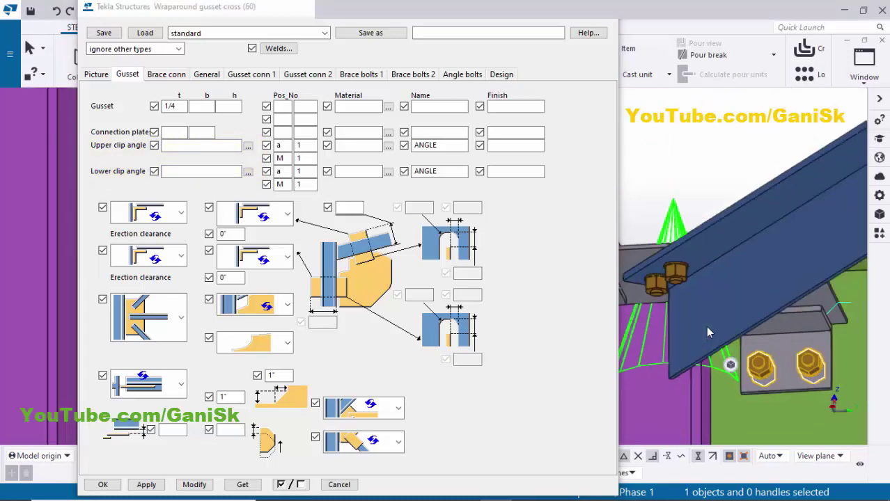
pyautogui.hotkey('ctrl', 'Left')
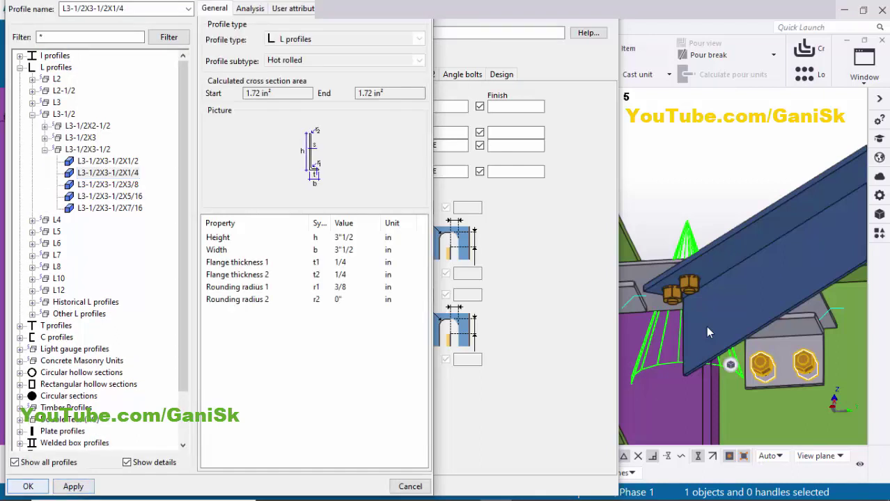
pyautogui.press('Return')
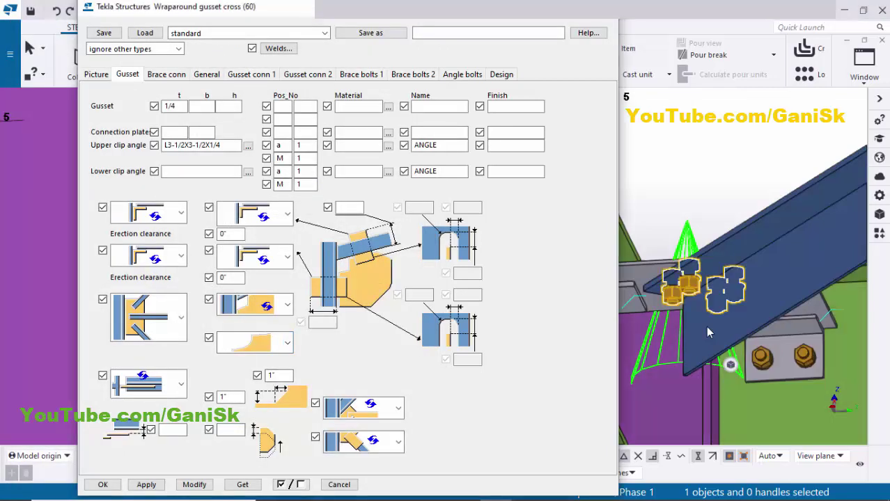
# Assign the L3-1/2X3-1/2X1/4 profile to the lower clip angle and modify the connection.
pyautogui.scroll(2, 708, 332)
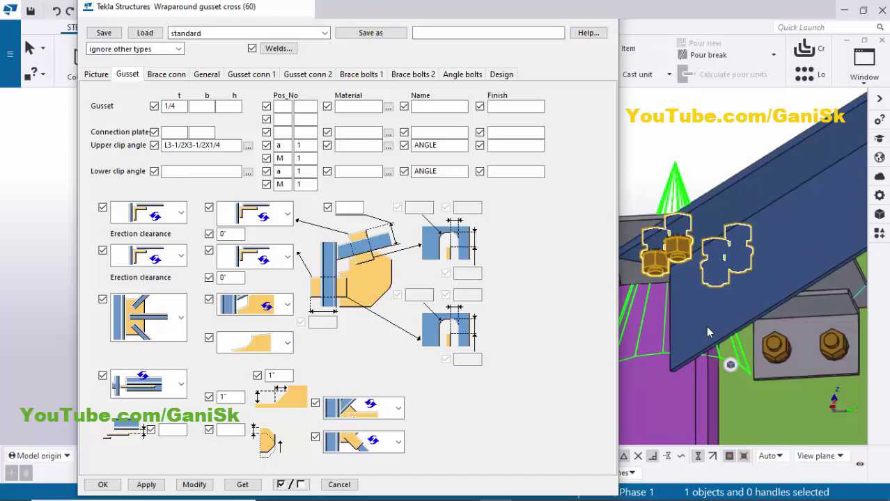
pyautogui.moveTo(221, 145); pyautogui.dragTo(162, 146)
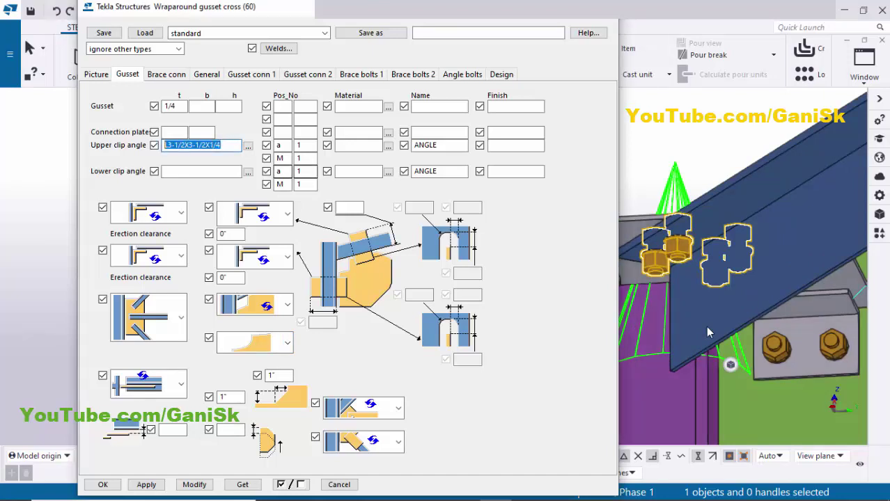
pyautogui.scroll(-3, 708, 332)
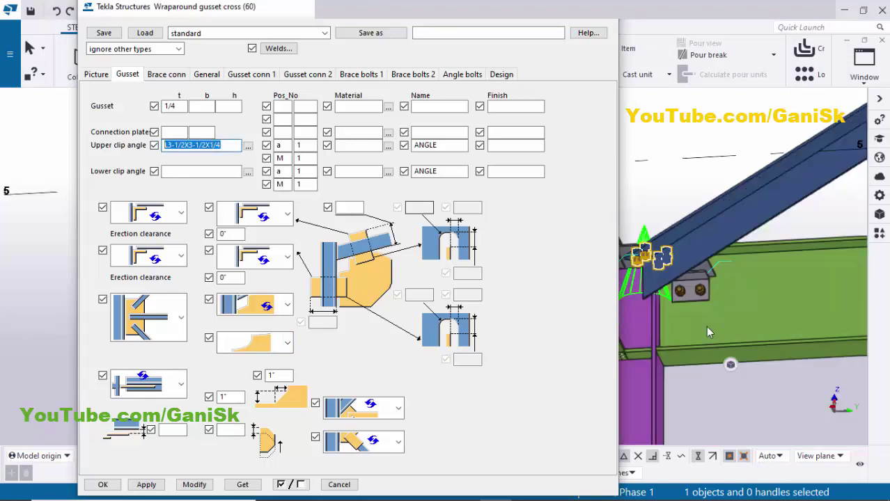
pyautogui.keyDown('ctrl'); pyautogui.moveTo(709, 333); pyautogui.dragTo(654, 347, button='middle'); pyautogui.keyUp('ctrl')
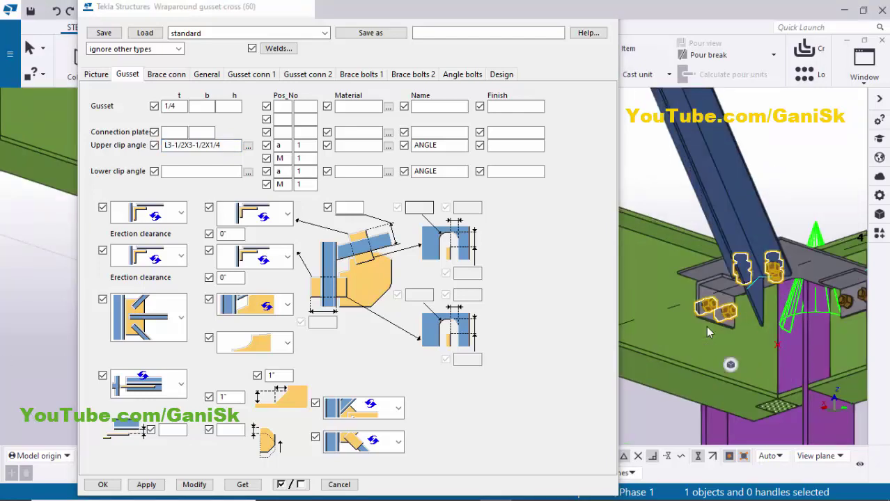
pyautogui.scroll(5, 708, 333)
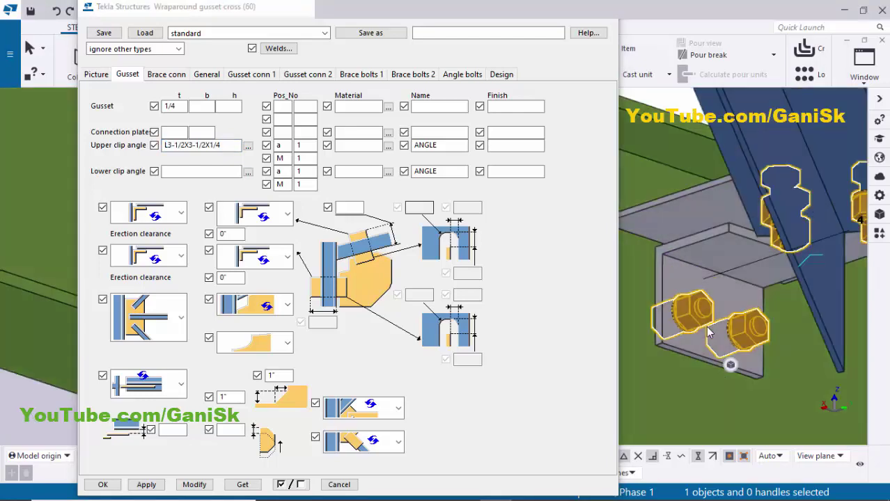
pyautogui.click(248, 172)
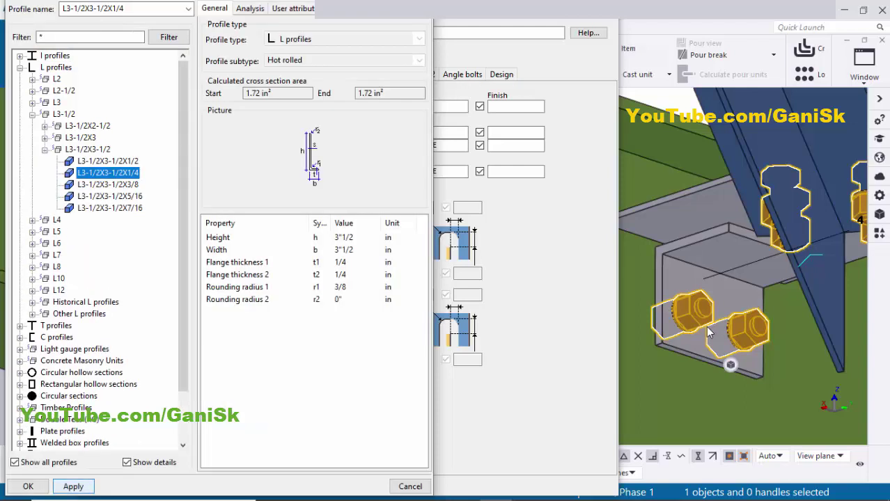
pyautogui.click(73, 486)
pyautogui.click(28, 487)
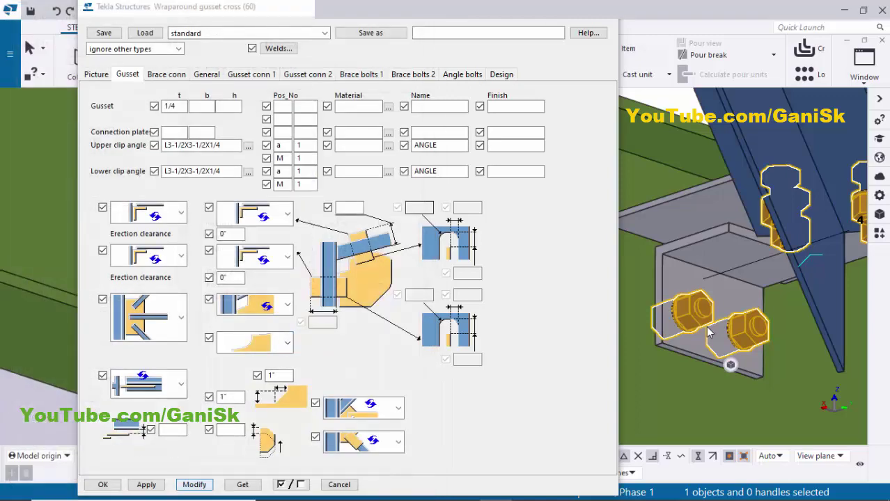
pyautogui.click(194, 486)
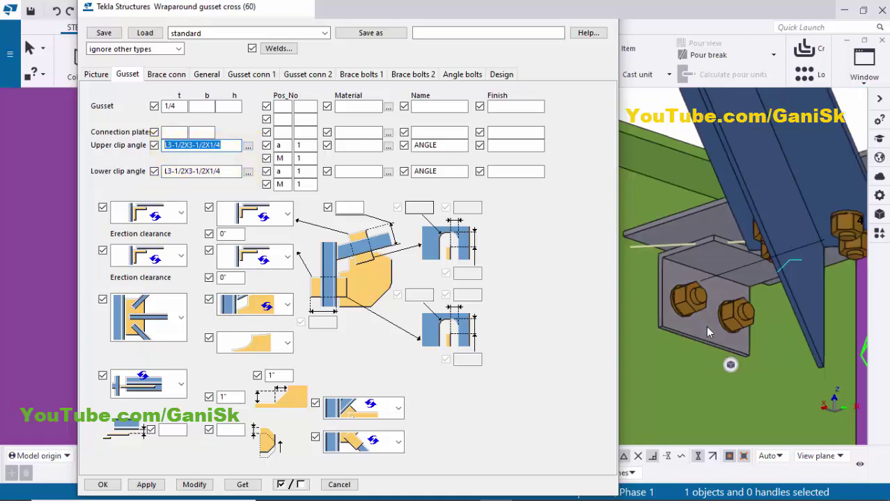
# Set the size of the bolts joining the brace to the gusset to 1/2" and modify the connection.
pyautogui.scroll(-2, 707, 332)
pyautogui.click(708, 332)
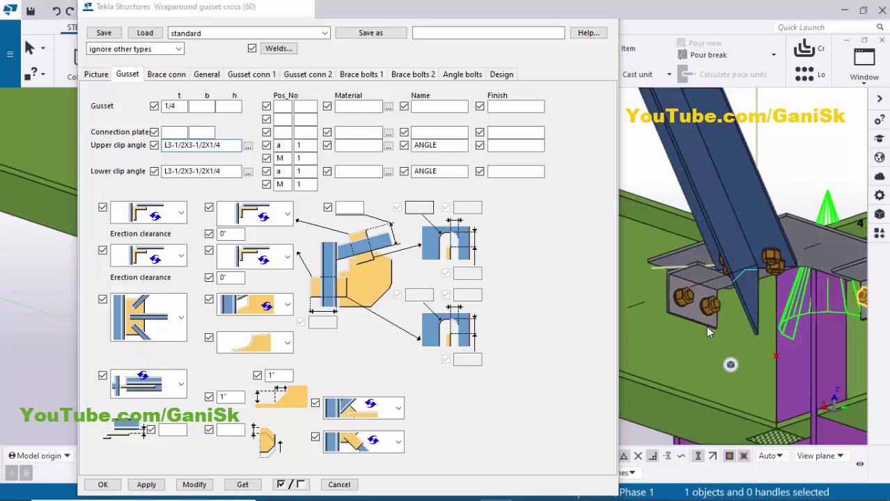
pyautogui.keyDown('ctrl'); pyautogui.moveTo(707, 332); pyautogui.dragTo(707, 332, button='middle'); pyautogui.keyUp('ctrl')
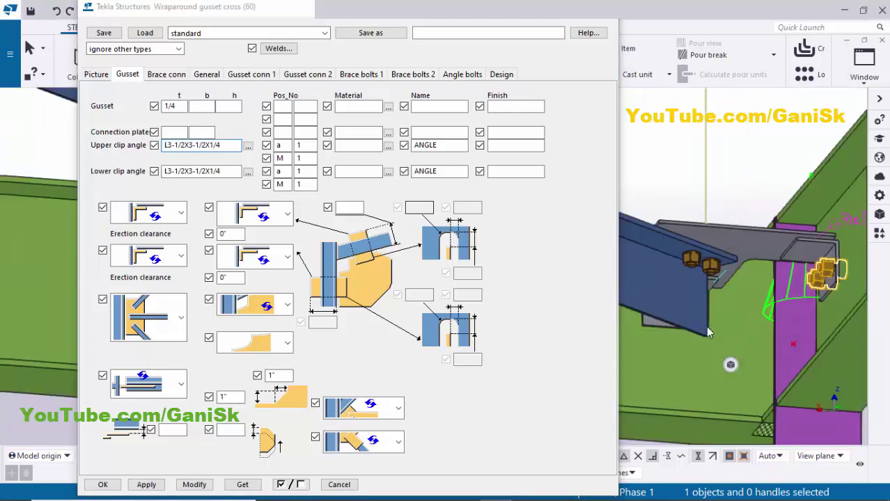
pyautogui.scroll(5, 708, 332)
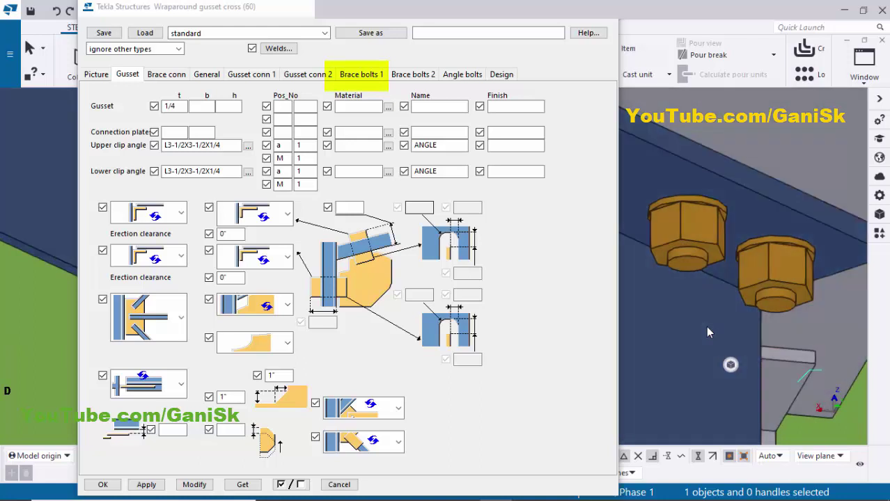
pyautogui.click(361, 74)
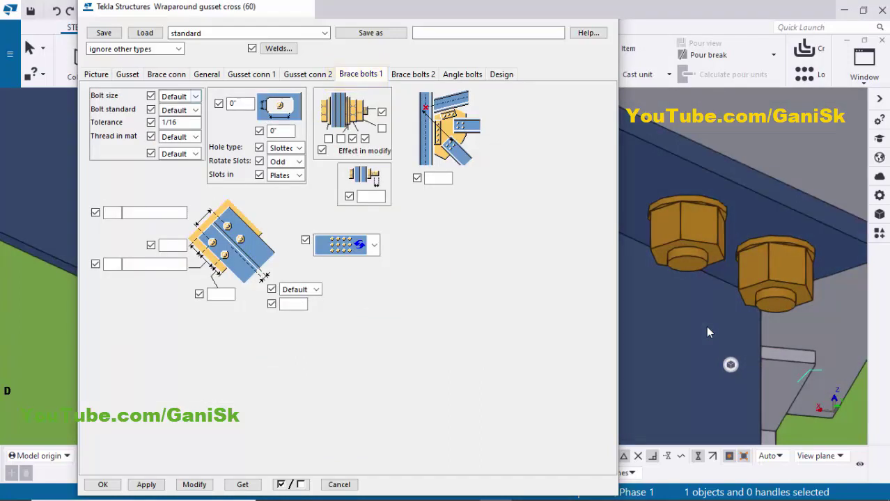
pyautogui.click(196, 97)
pyautogui.press('Return')
pyautogui.hotkey('alt', 'm')
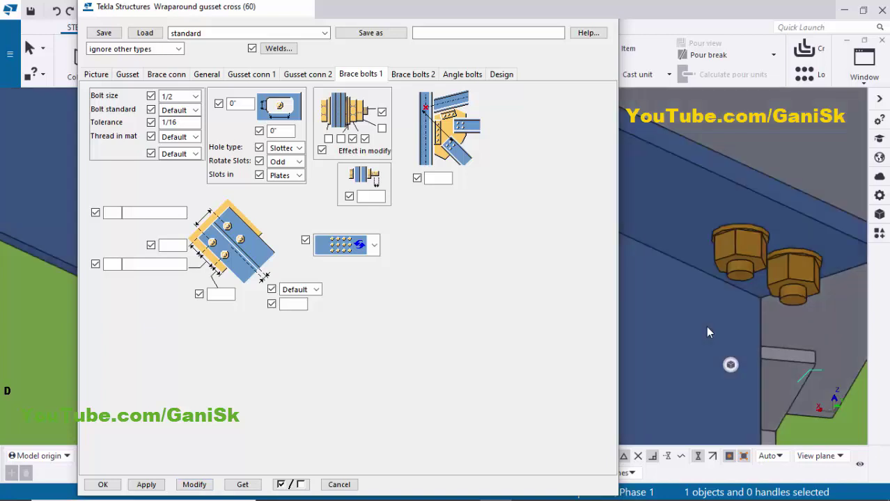
# Set two brace bolts at 3" spacing along the brace with 1-1/2" edge distances at both ends, and modify the connection.
pyautogui.scroll(-2, 707, 332)
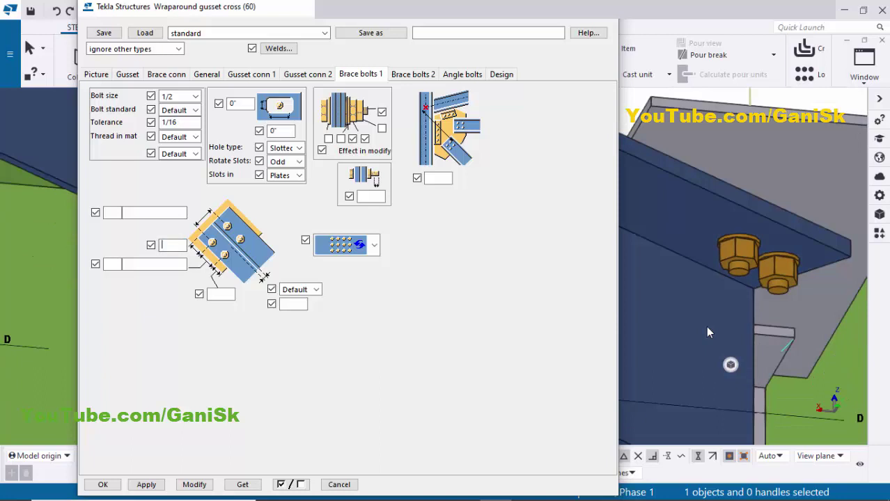
pyautogui.write('1.5')
pyautogui.press('Tab')
pyautogui.write('2')
pyautogui.press('Tab')
pyautogui.write('3')
pyautogui.press('Tab')
pyautogui.write('1.5')
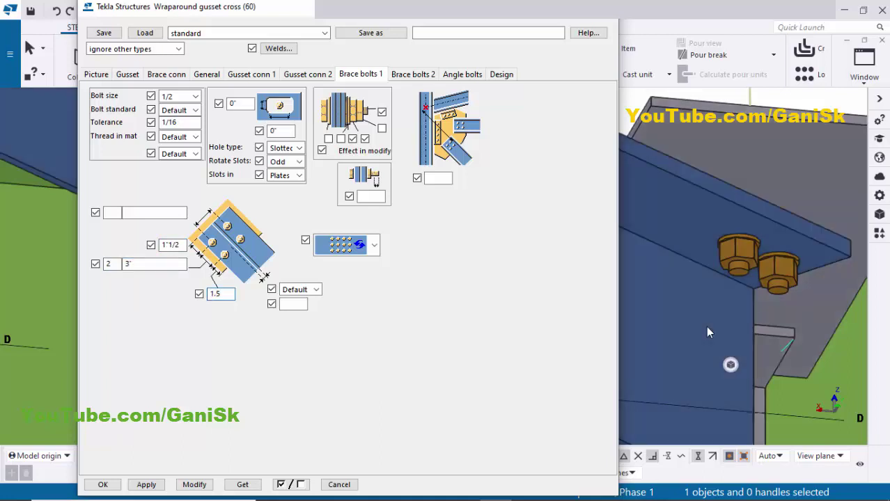
pyautogui.hotkey('alt', 'm')
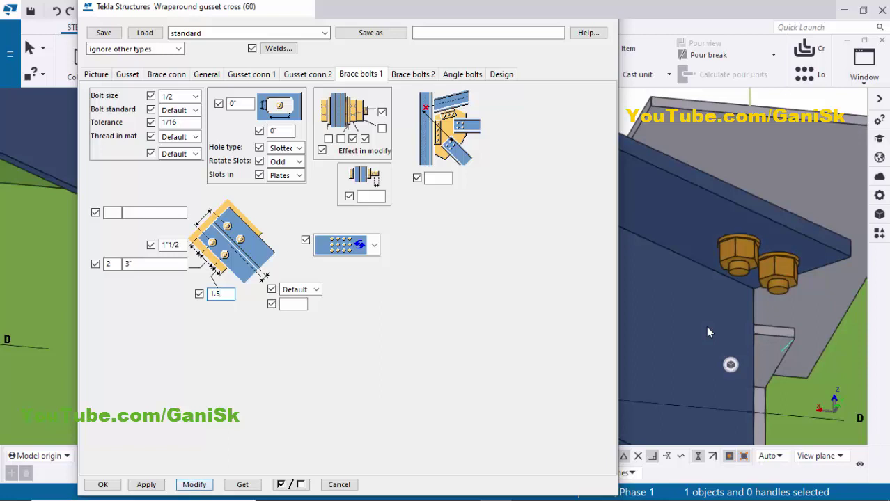
# Examine the brace bolt layout from below the brace and from above the gusset plate.
pyautogui.hotkey('ctrl', 'Left')
pyautogui.hotkey('ctrl', 'Left')
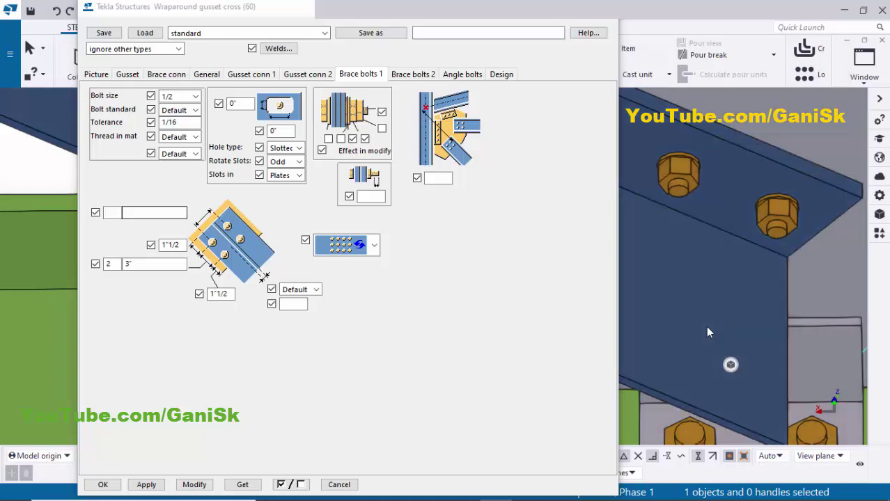
pyautogui.hotkey('alt', 'Tab')
pyautogui.press('Tab')
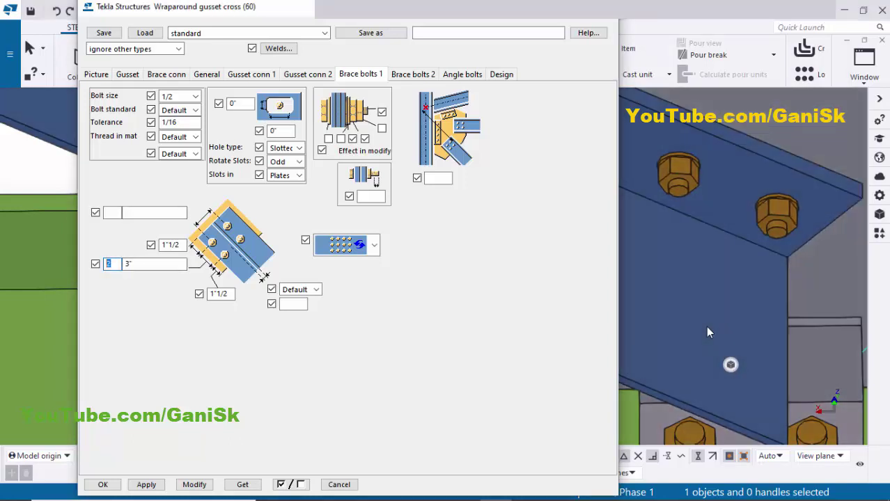
pyautogui.scroll(-4, 708, 332)
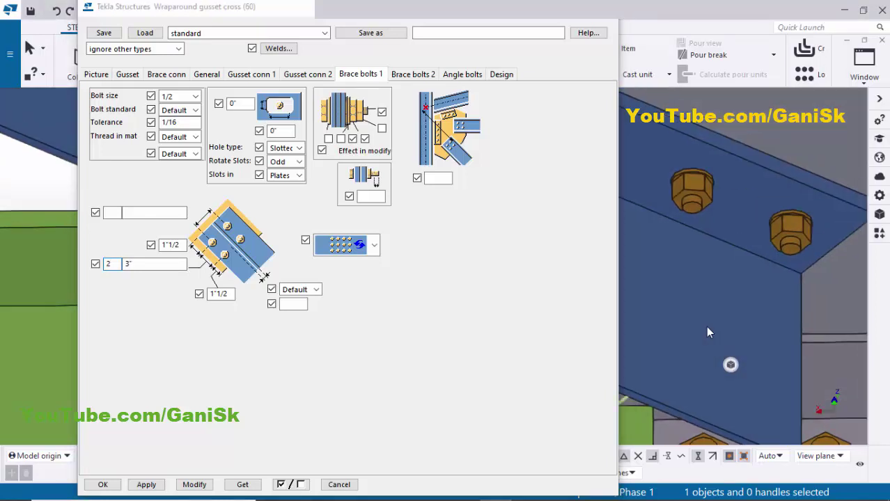
pyautogui.scroll(-2, 708, 332)
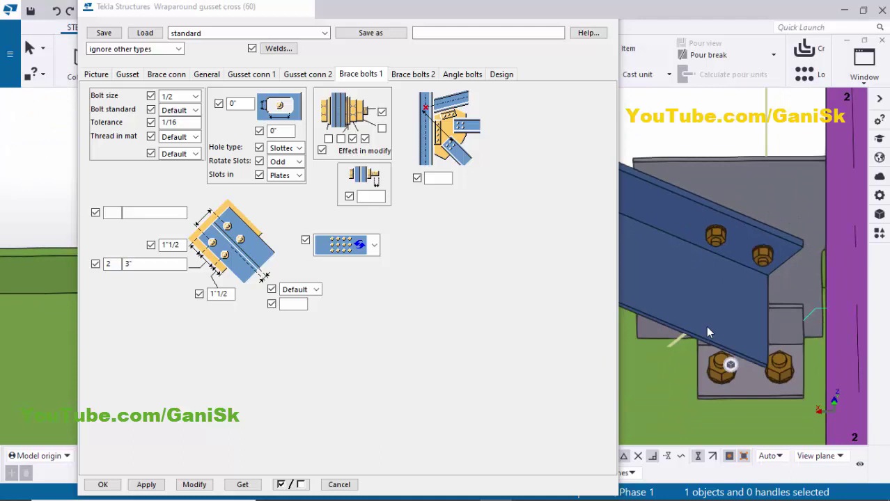
pyautogui.keyDown('ctrl'); pyautogui.moveTo(707, 333); pyautogui.dragTo(707, 332, button='middle'); pyautogui.keyUp('ctrl')
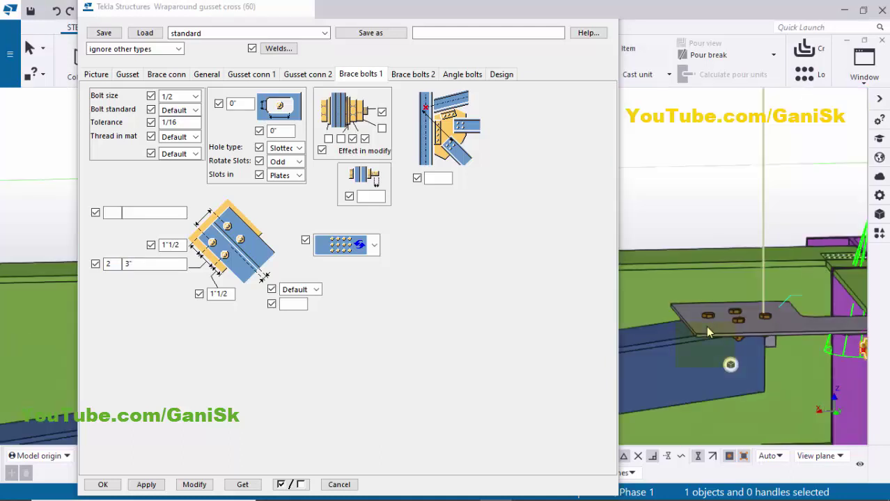
pyautogui.scroll(5, 707, 333)
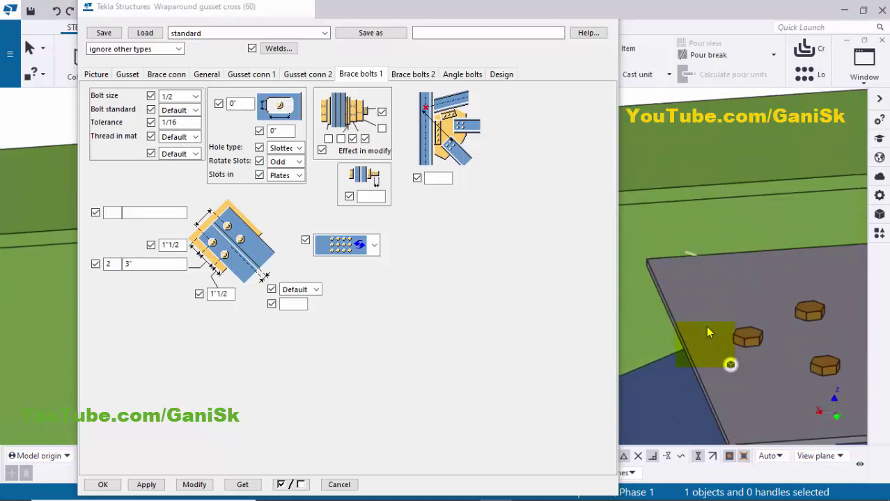
pyautogui.scroll(-3, 707, 333)
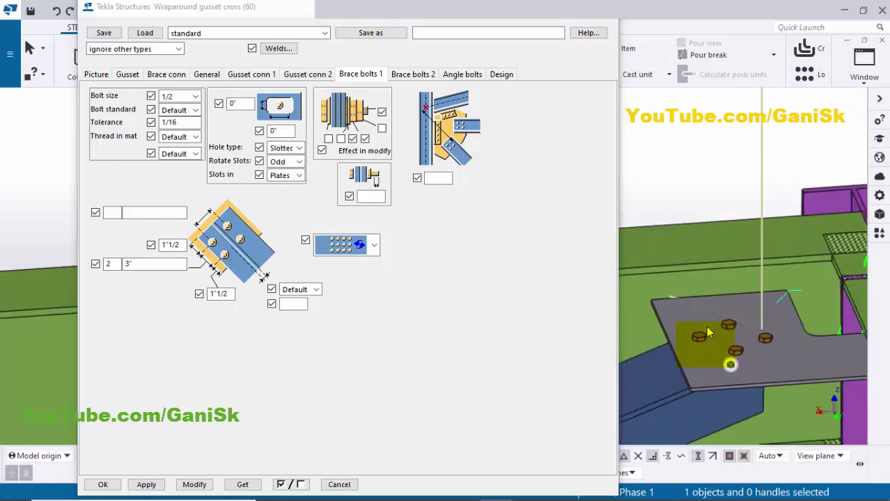
pyautogui.scroll(5, 707, 332)
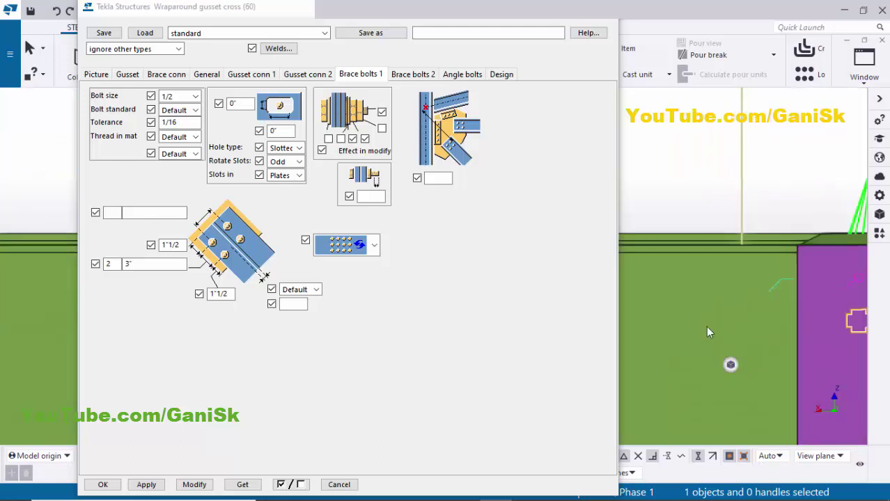
pyautogui.scroll(-3, 708, 332)
pyautogui.scroll(1, 707, 333)
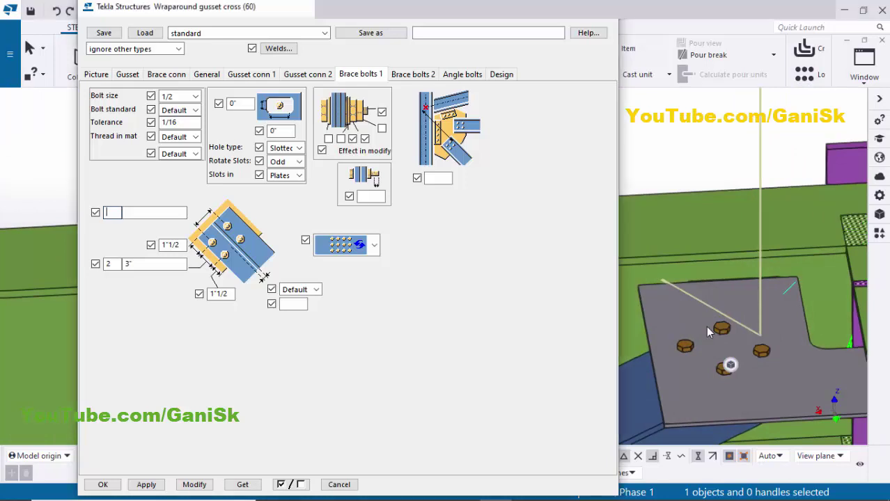
# Set two brace bolts at 3" spacing across the brace's width and modify the connection.
pyautogui.write('2')
pyautogui.press('Tab')
pyautogui.write('3')
pyautogui.hotkey('alt', 'm')
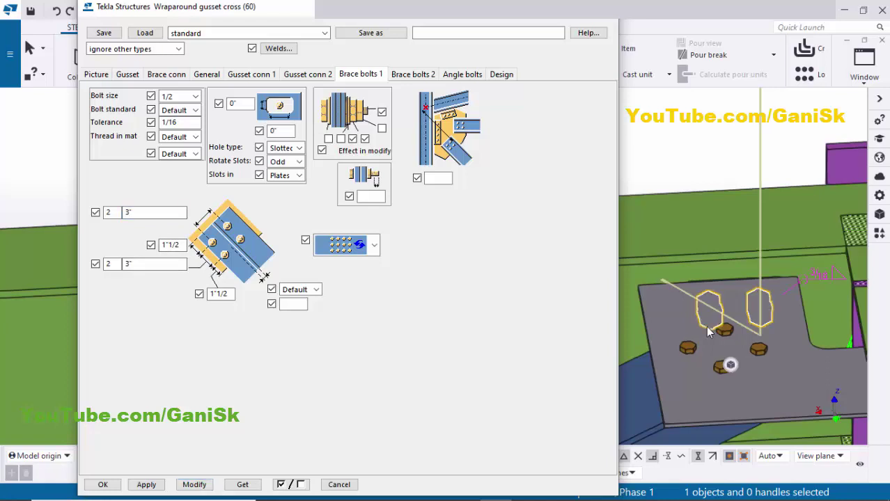
# Set the size of the bolts in the first gusset connection to 1/2" and modify the connection.
pyautogui.scroll(2, 707, 332)
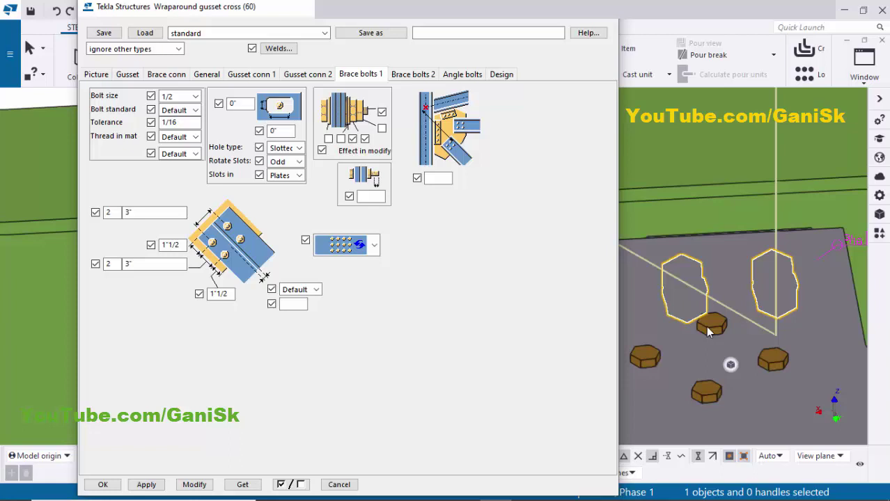
pyautogui.scroll(-5, 708, 332)
pyautogui.scroll(5, 708, 332)
pyautogui.keyDown('ctrl'); pyautogui.moveTo(707, 332); pyautogui.dragTo(686, 349, button='middle'); pyautogui.keyUp('ctrl')
pyautogui.scroll(2, 707, 332)
pyautogui.scroll(-1, 707, 332)
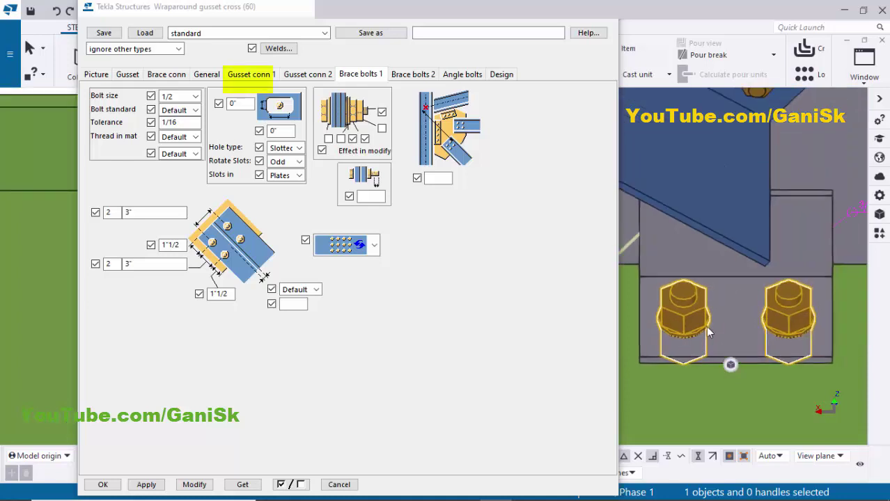
pyautogui.click(251, 74)
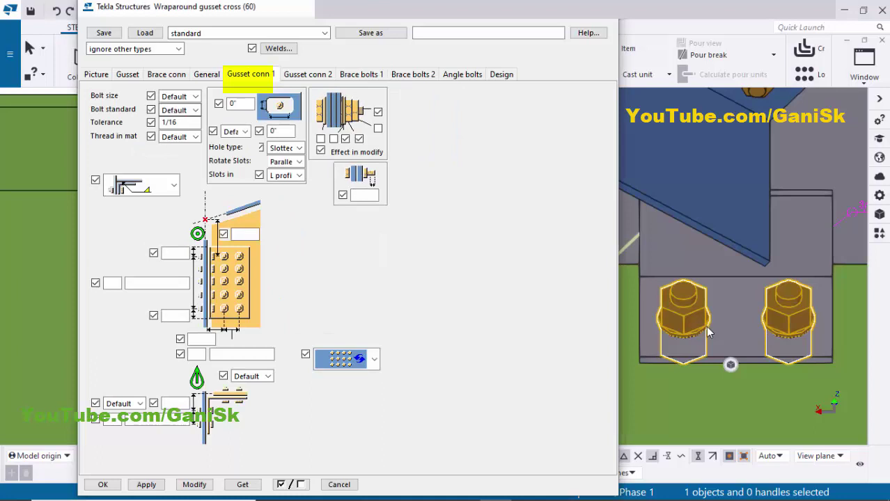
pyautogui.hotkey('alt', 'Down')
pyautogui.press('Down')
pyautogui.press('Return')
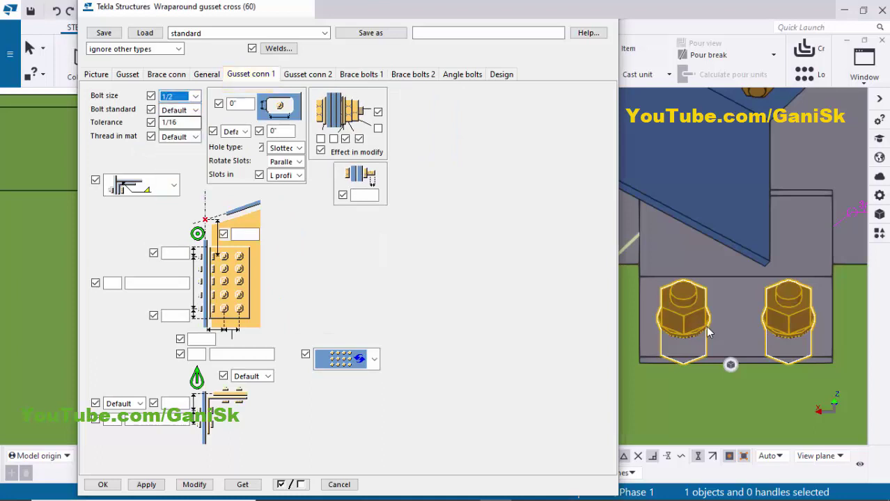
pyautogui.click(194, 485)
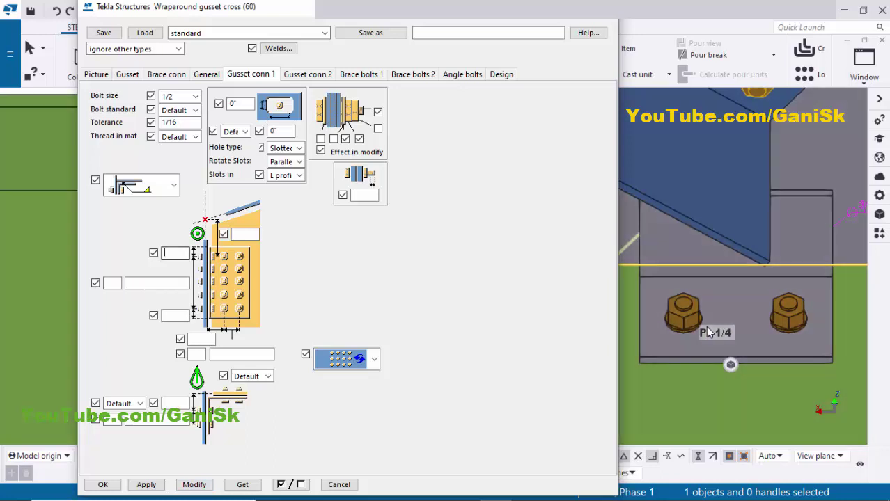
# Set two first gusset connection bolts at 3" spacing with 1-1/2" edge distances and a 2" vertical bolt distance, and modify the connection.
pyautogui.write('1.5')
pyautogui.press('Tab')
pyautogui.press('Tab')
pyautogui.press('Tab')
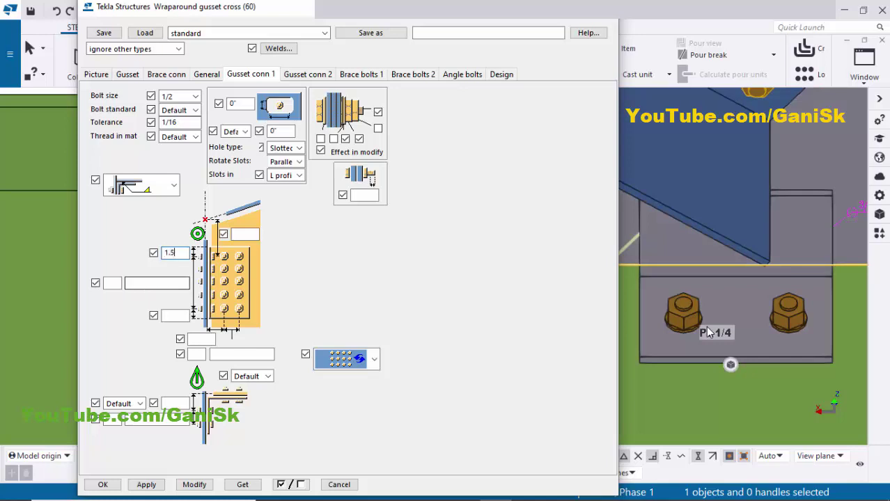
pyautogui.write('1.5')
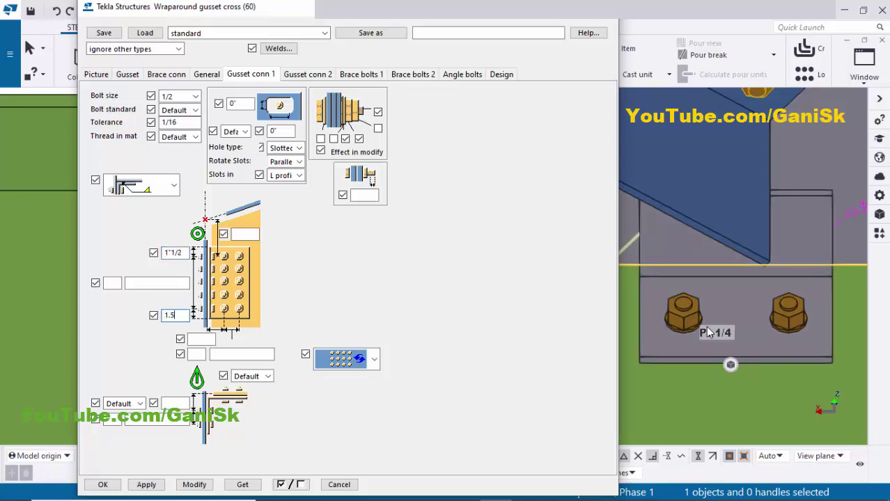
pyautogui.press('Tab')
pyautogui.write('2')
pyautogui.press('Tab')
pyautogui.write('3"')
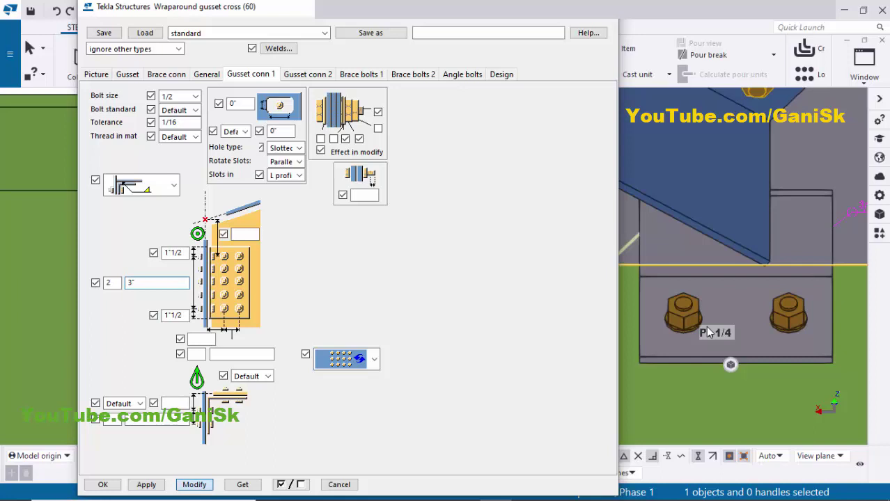
pyautogui.press('Return')
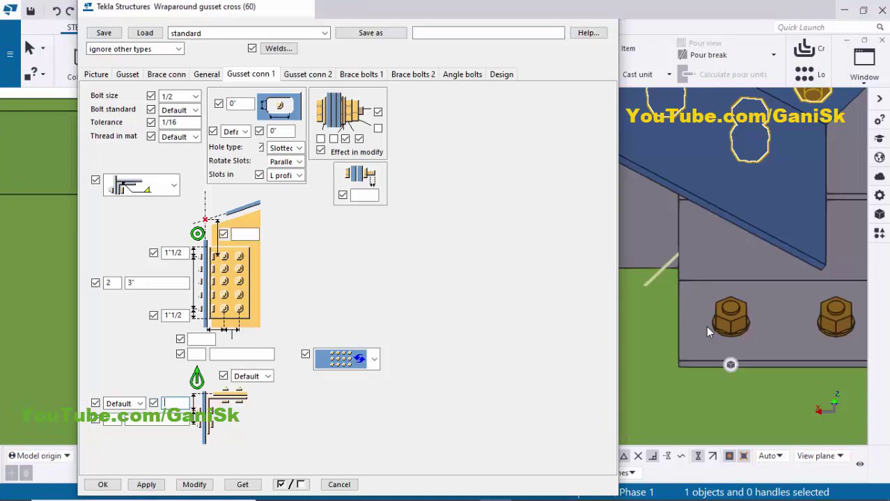
pyautogui.write('2"')
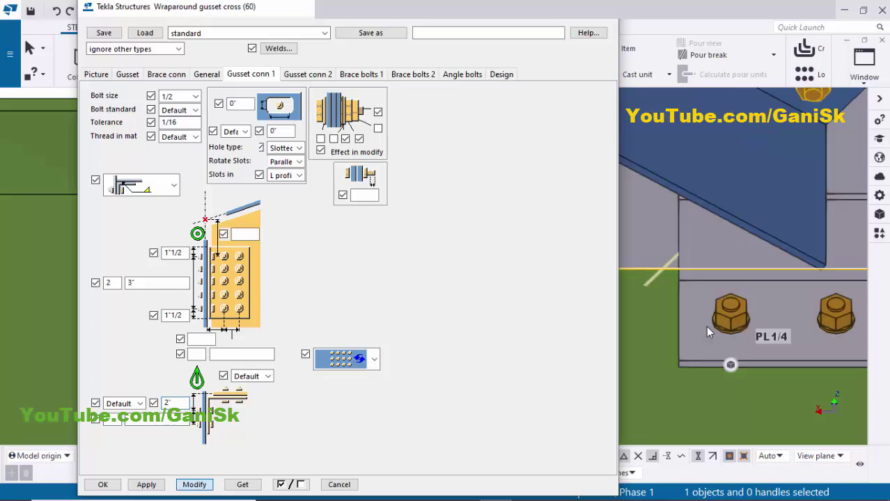
pyautogui.click(707, 332)
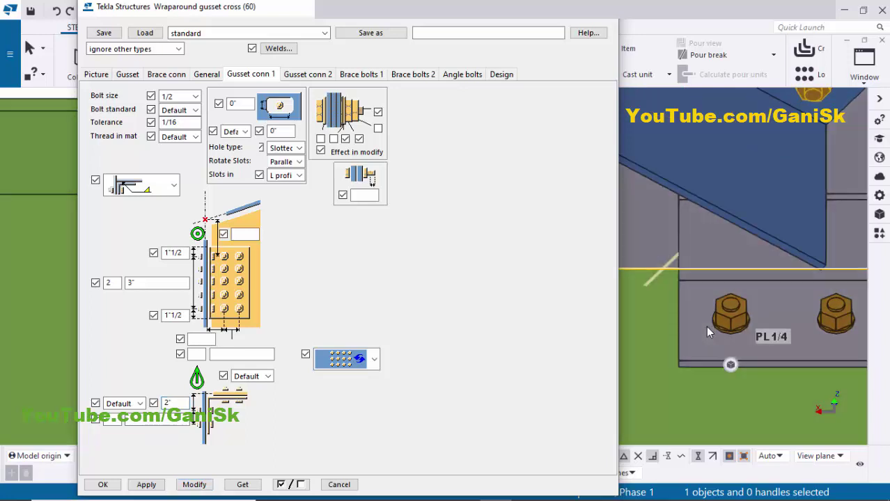
# Set the size of the bolts in the second gusset connection to 1/2" and modify the connection.
pyautogui.scroll(-1, 709, 332)
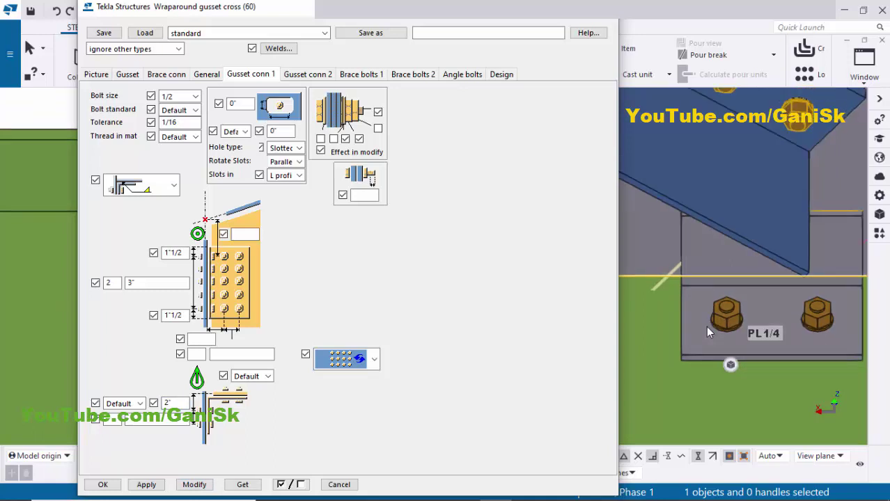
pyautogui.scroll(-8, 708, 332)
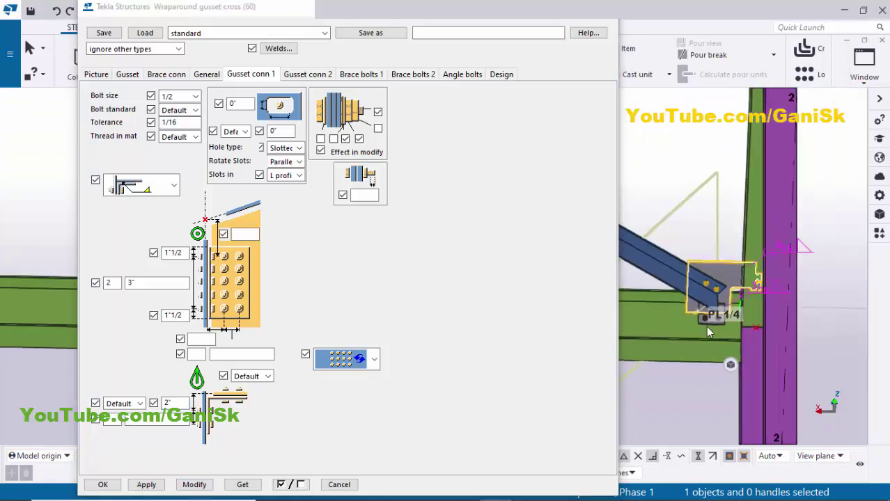
pyautogui.hotkey('ctrl', 'p')
pyautogui.scroll(-3, 709, 332)
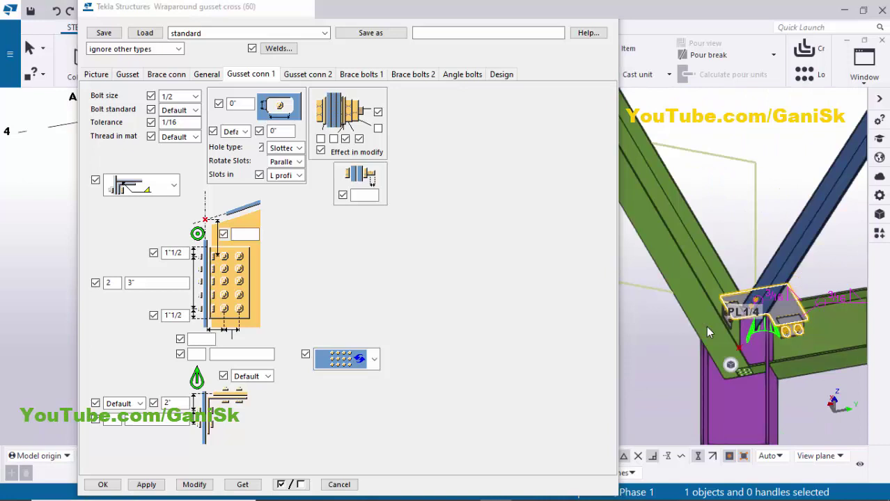
pyautogui.scroll(6, 708, 332)
pyautogui.scroll(2, 708, 332)
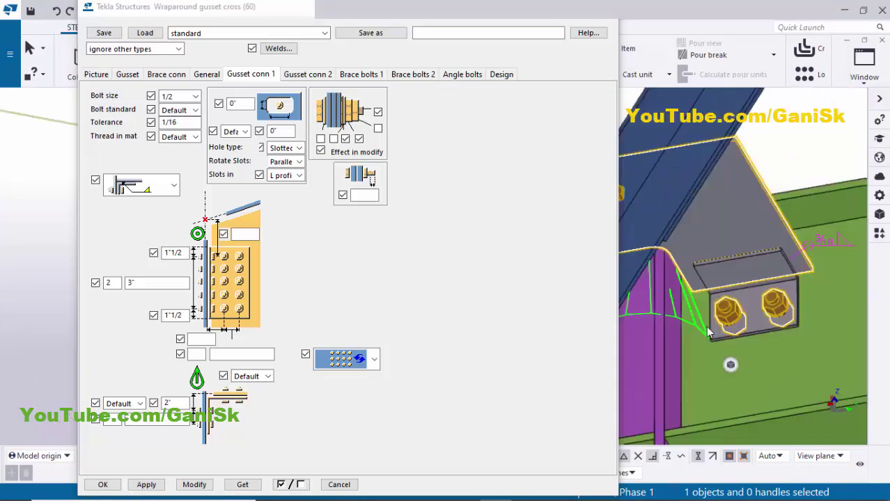
pyautogui.scroll(3, 708, 332)
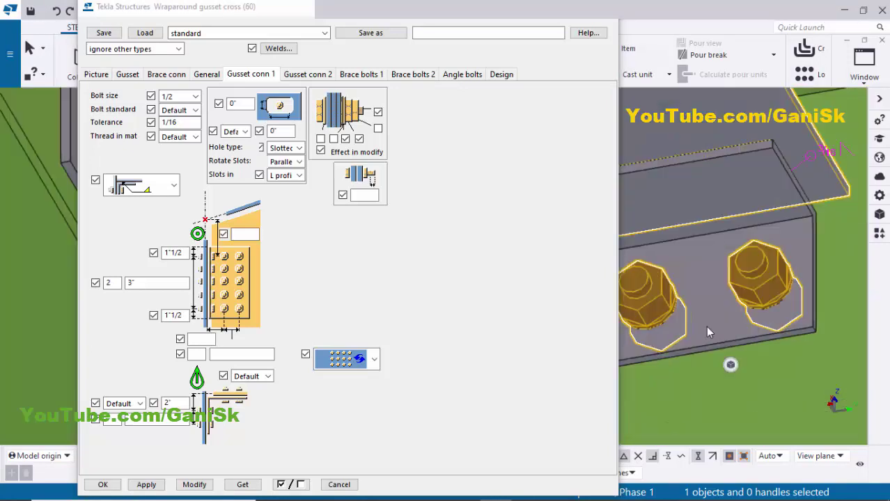
pyautogui.scroll(-1, 709, 332)
pyautogui.hotkey('ctrl', 'Tab')
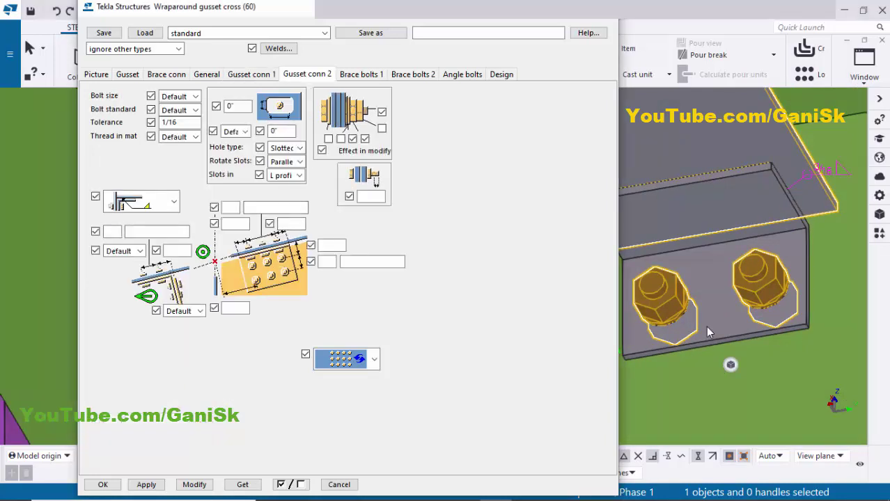
pyautogui.click(186, 96)
pyautogui.click(179, 118)
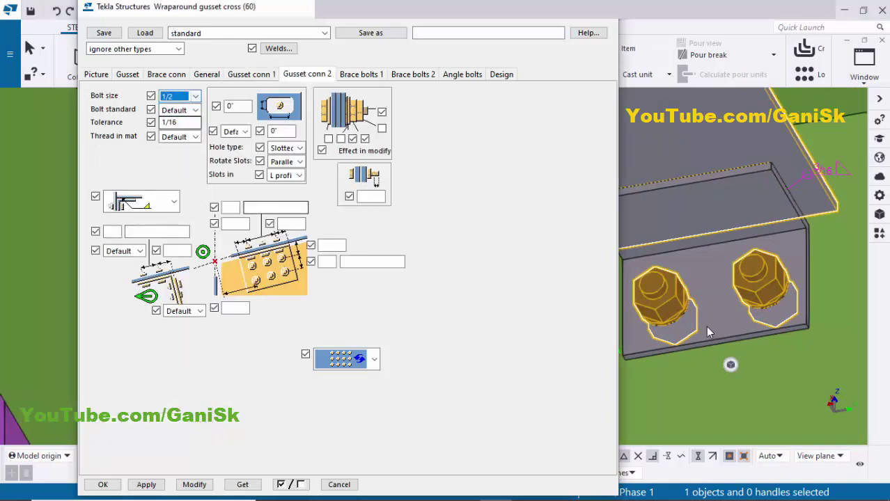
pyautogui.click(194, 485)
pyautogui.press('Return')
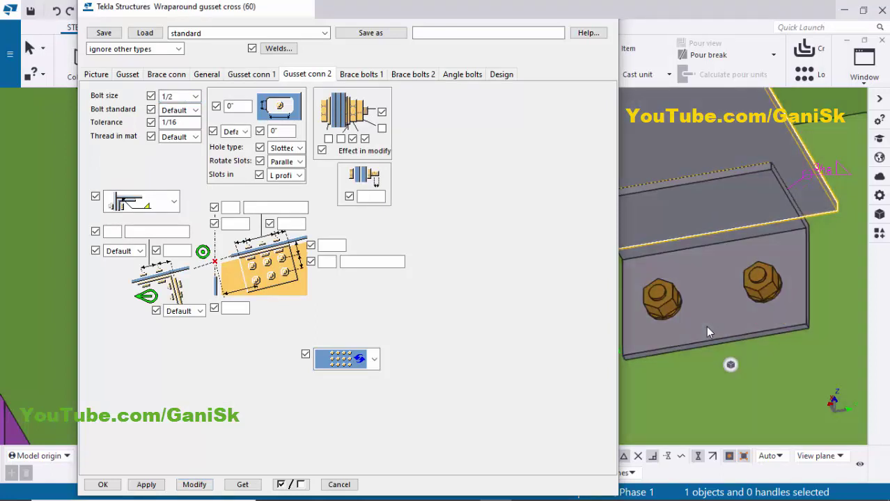
# Set two second gusset connection bolts at 3" spacing with 1-1/2" edge distances at both ends, and modify the connection.
pyautogui.click(230, 208)
pyautogui.write('2')
pyautogui.press('Tab')
pyautogui.write('3')
pyautogui.press('Tab')
pyautogui.write('1.5')
pyautogui.press('Tab')
pyautogui.write('1.5')
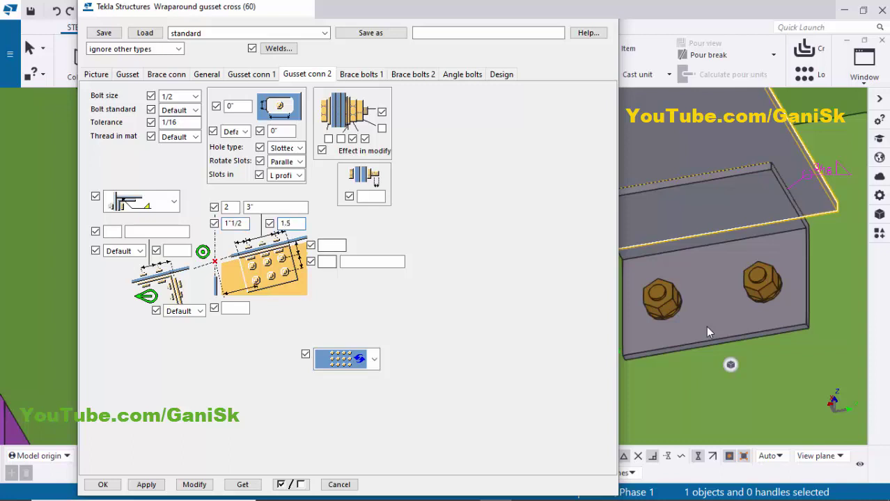
pyautogui.press('Tab')
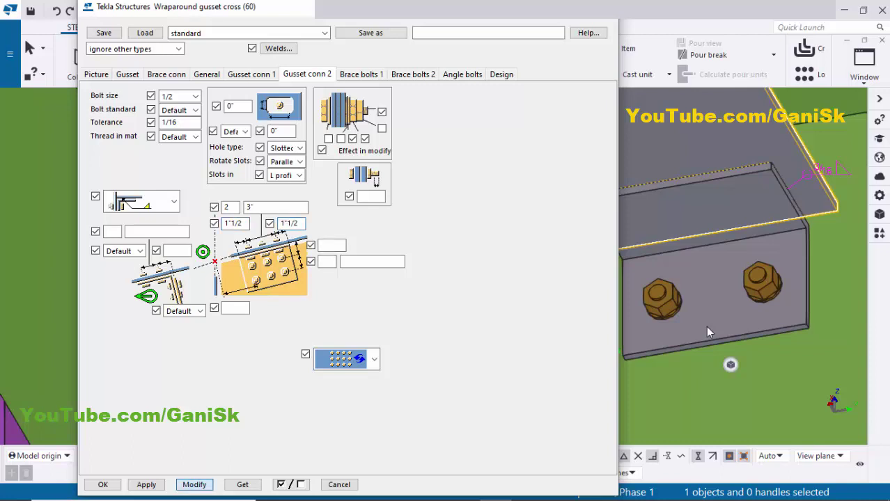
pyautogui.press('Return')
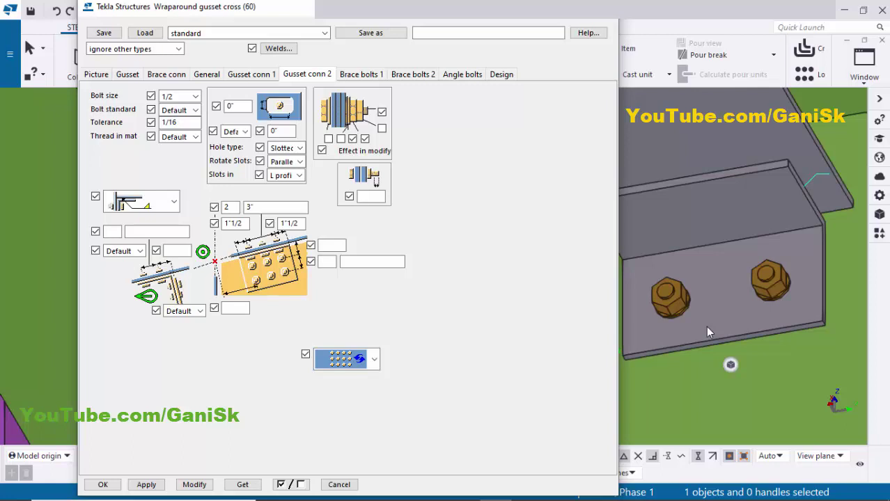
# Set the vertical bolt distance of the second gusset connection to 2" and modify the connection.
pyautogui.click(331, 245)
pyautogui.write('2')
pyautogui.press('Return')
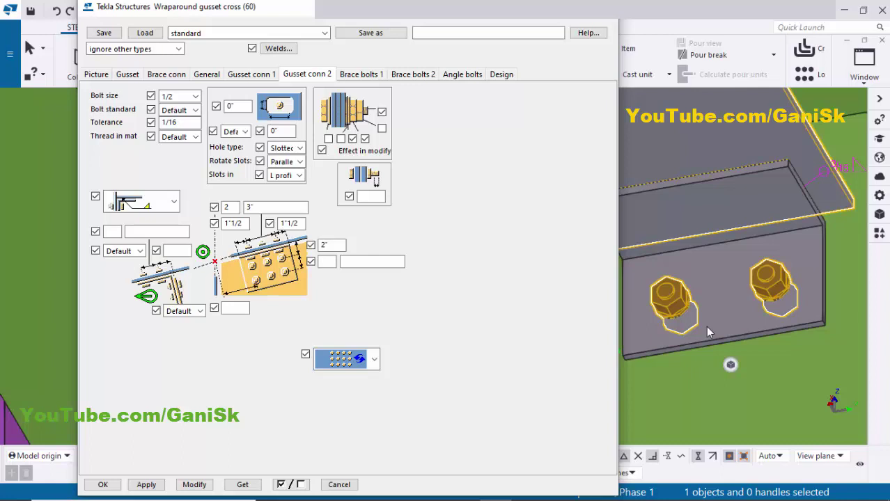
# Try two rows of bolts in the second gusset connection and modify the connection.
pyautogui.press('Tab')
pyautogui.write('2')
pyautogui.hotkey('alt', 'm')
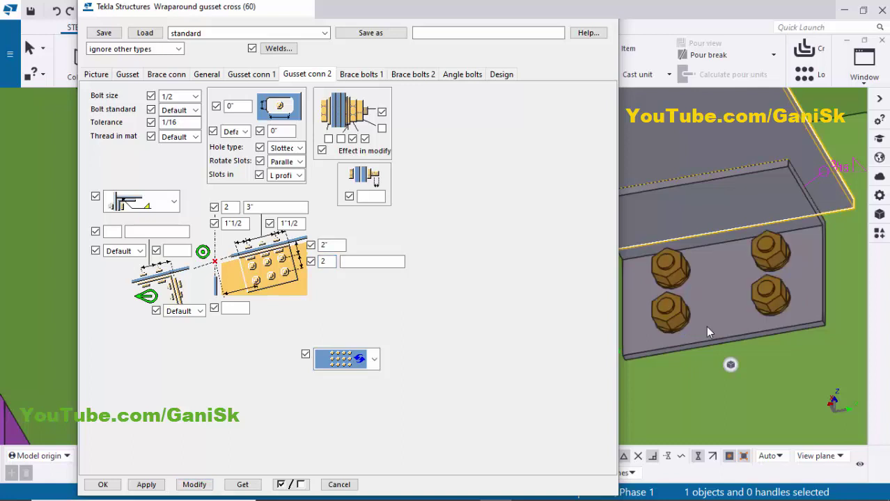
# Set one row of bolts in the second gusset connection, modify the connection and close its properties.
pyautogui.hotkey('ctrl', 'a')
pyautogui.write('1')
pyautogui.hotkey('alt', 'm')
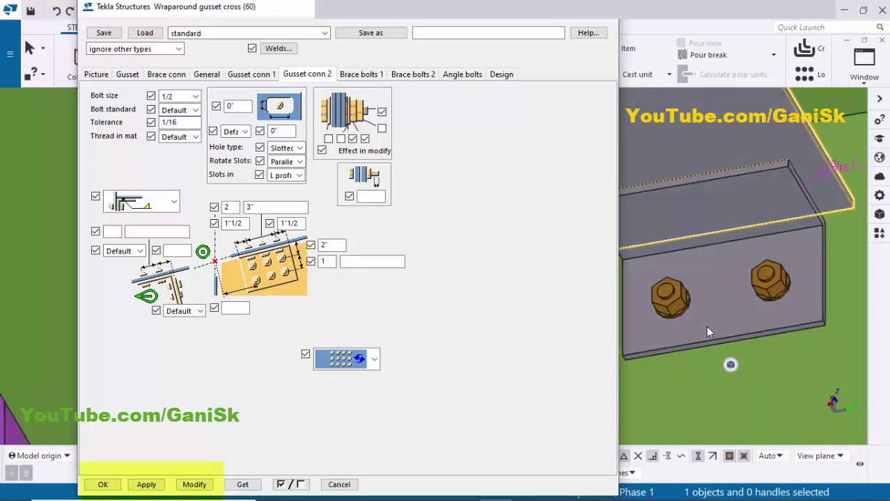
pyautogui.hotkey('alt', 'm')
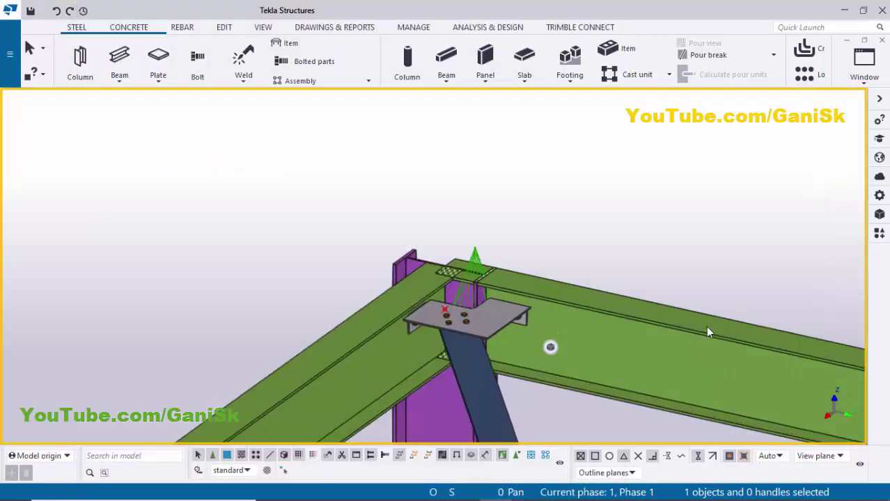
# Examine the gusset plate, its brace bolts and the clip angles on both beams up close.
pyautogui.keyDown('ctrl'); pyautogui.moveTo(709, 332); pyautogui.dragTo(708, 332, button='middle'); pyautogui.keyUp('ctrl')
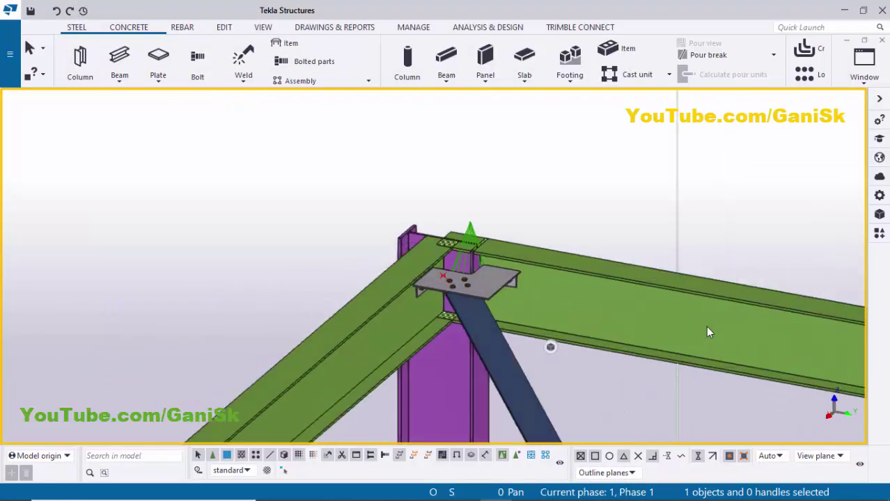
pyautogui.scroll(6, 708, 332)
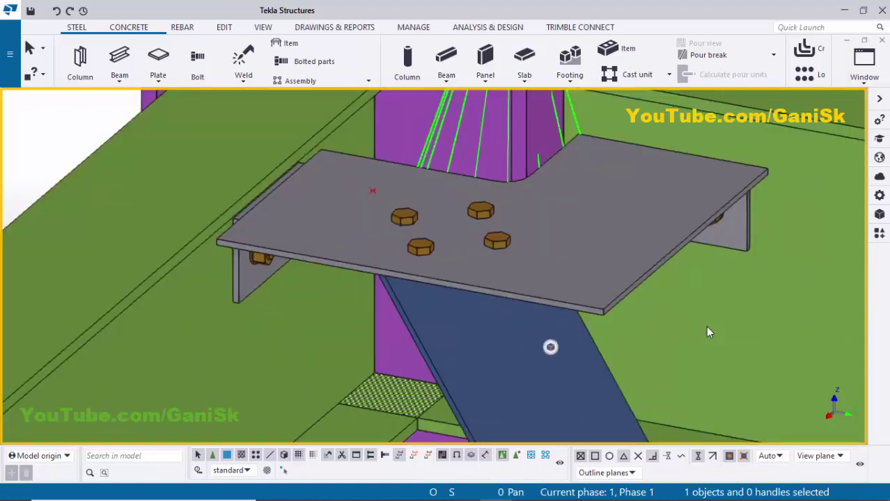
pyautogui.press('pageup')
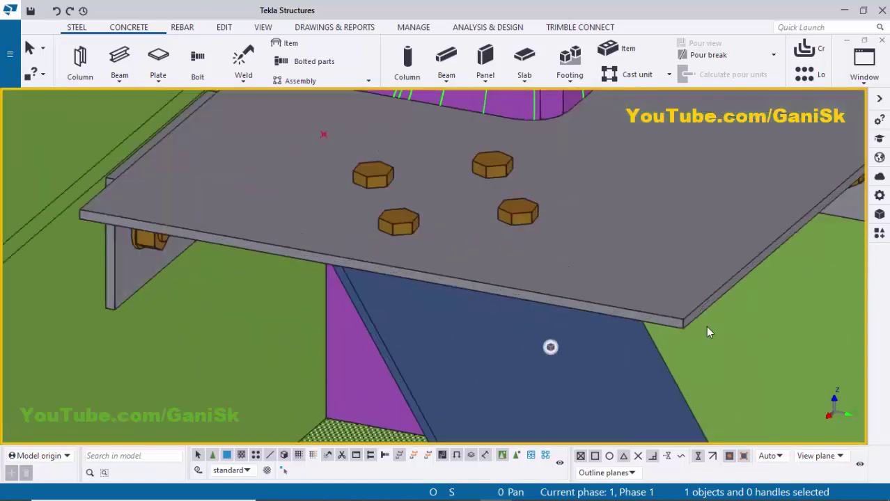